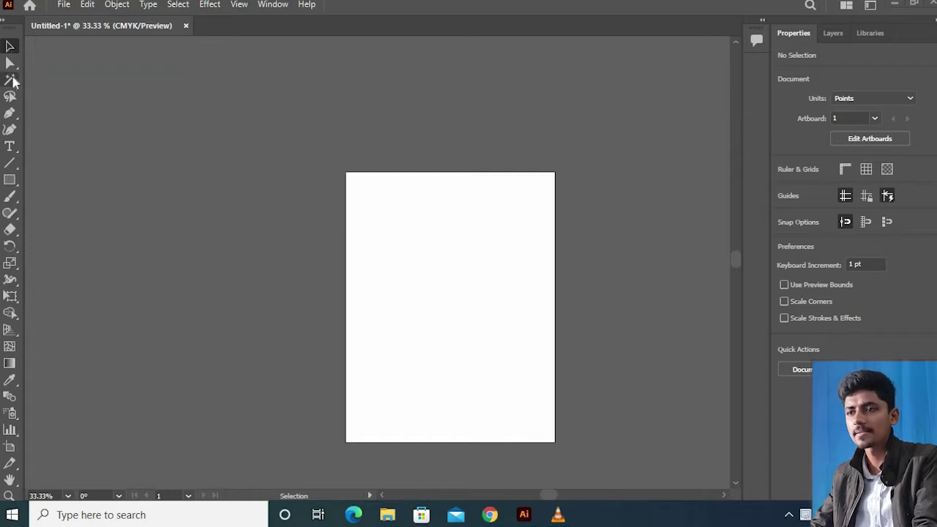
Draw a rectangle about 98 × 82 pt in the artboard's upper-left area and fill it with dark red
click(11, 80)
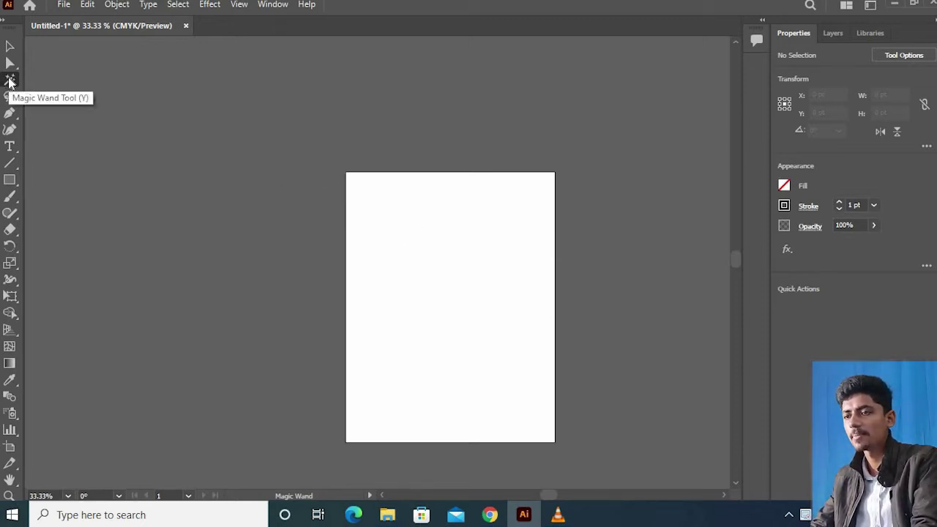
click(10, 182)
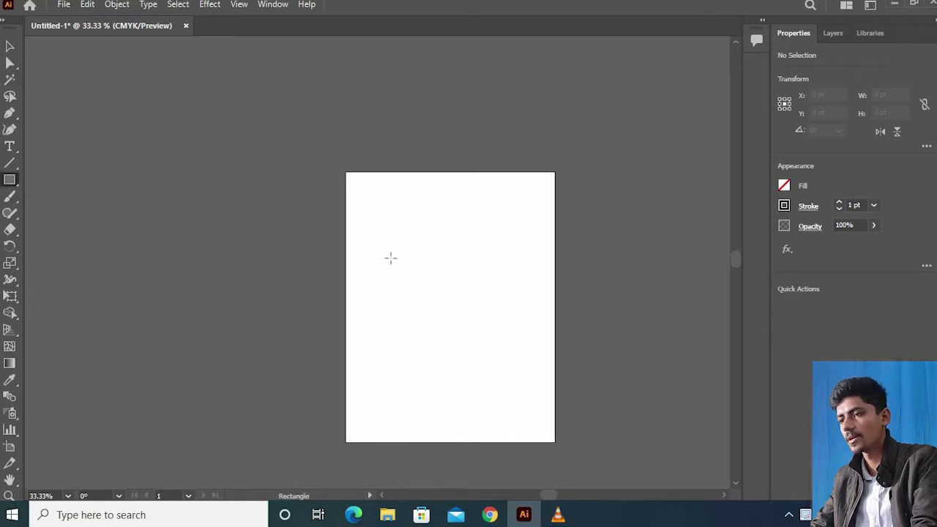
drag(370, 204, 404, 231)
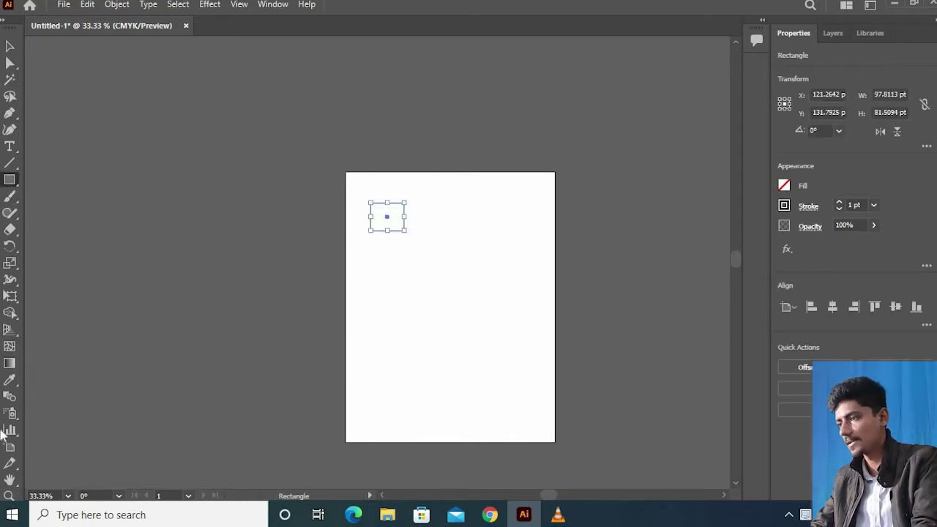
click(784, 186)
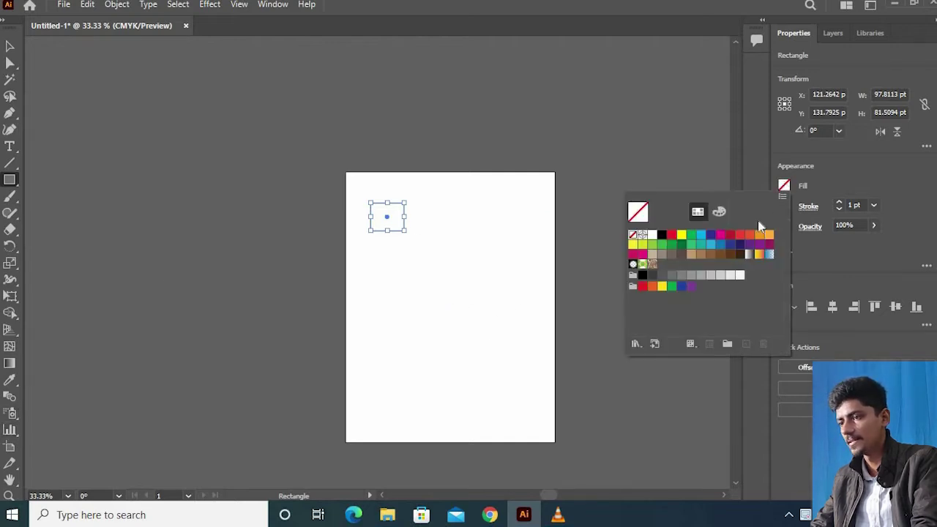
click(730, 236)
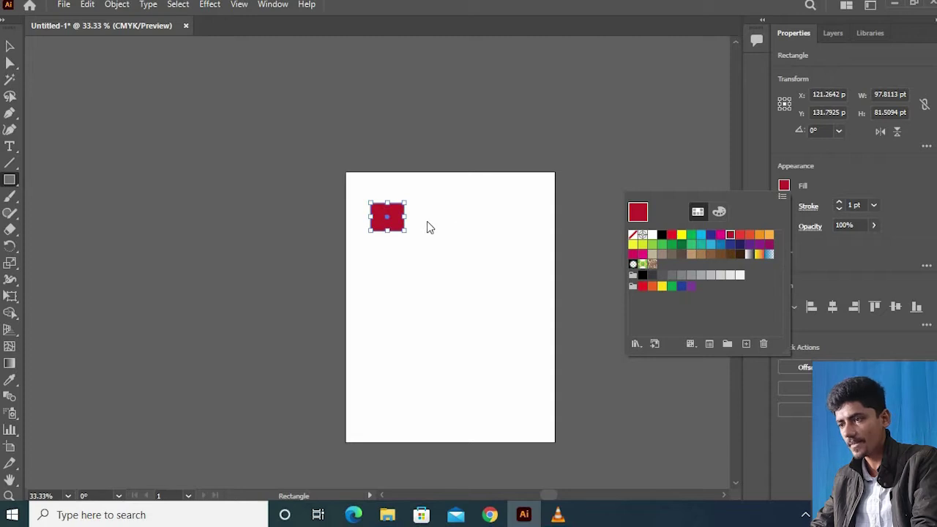
Draw a square of about 118 pt beside the red rectangle and fill it with yellow
click(443, 217)
drag(440, 205, 483, 247)
click(784, 186)
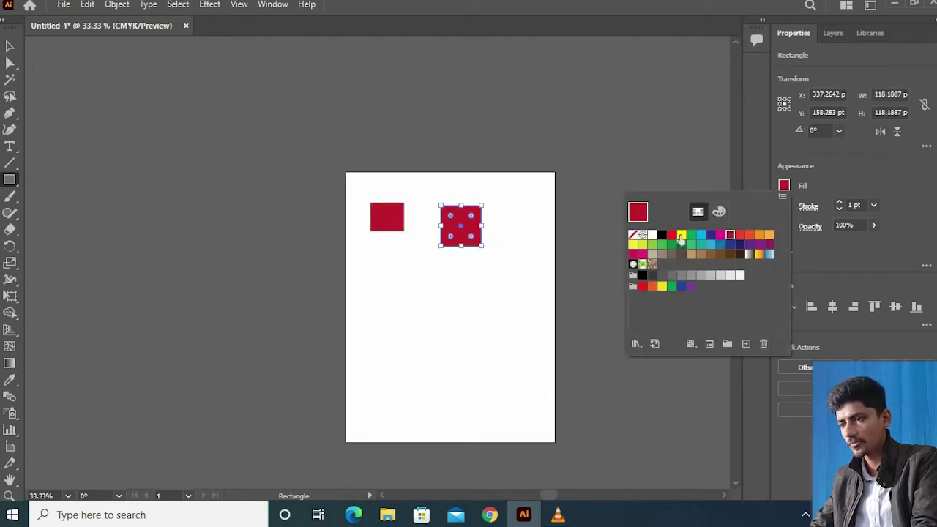
click(680, 236)
key(Escape)
Draw three more rectangles on the lower part of the artboard, then fill the last one, about 70 pt square, with dark red
drag(377, 289, 403, 306)
drag(449, 341, 504, 376)
drag(396, 381, 409, 395)
click(784, 187)
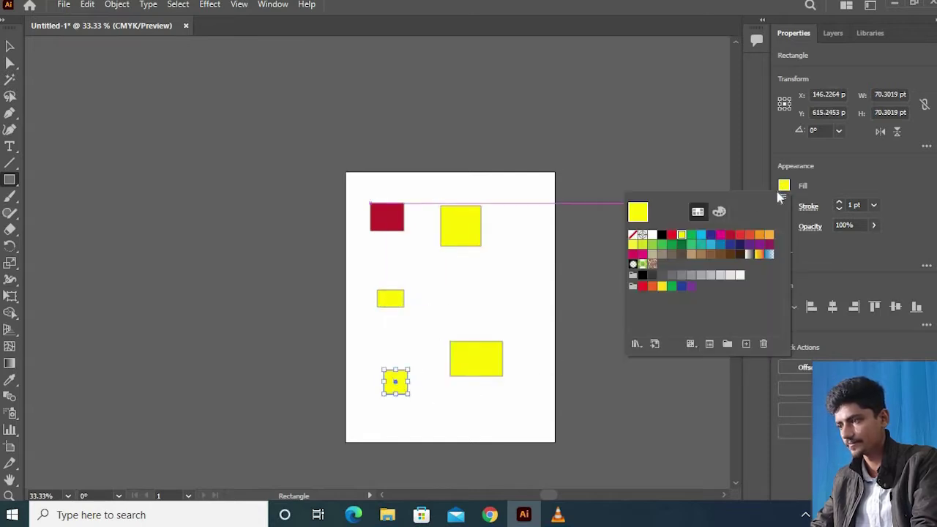
click(730, 235)
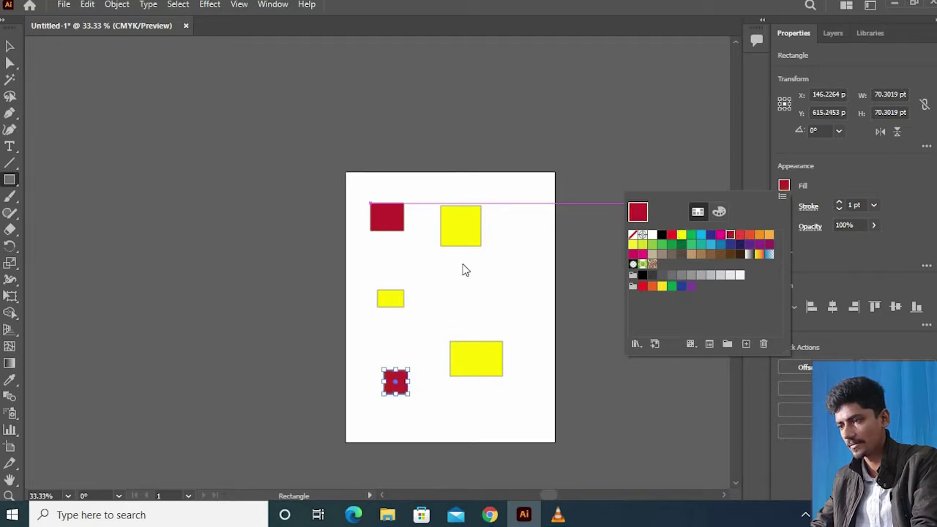
Draw four more dark red rectangles of different sizes in the empty areas between the existing shapes
drag(461, 265, 503, 294)
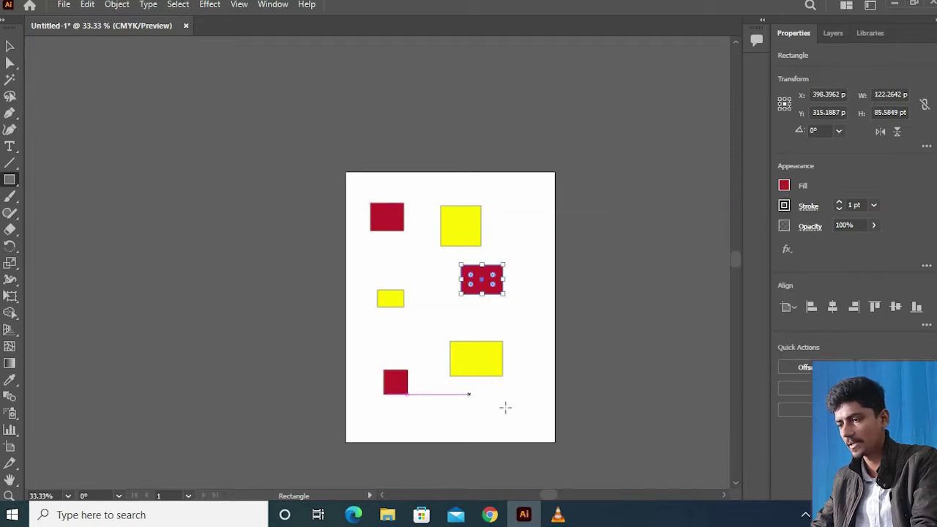
drag(469, 393, 514, 410)
drag(511, 226, 531, 257)
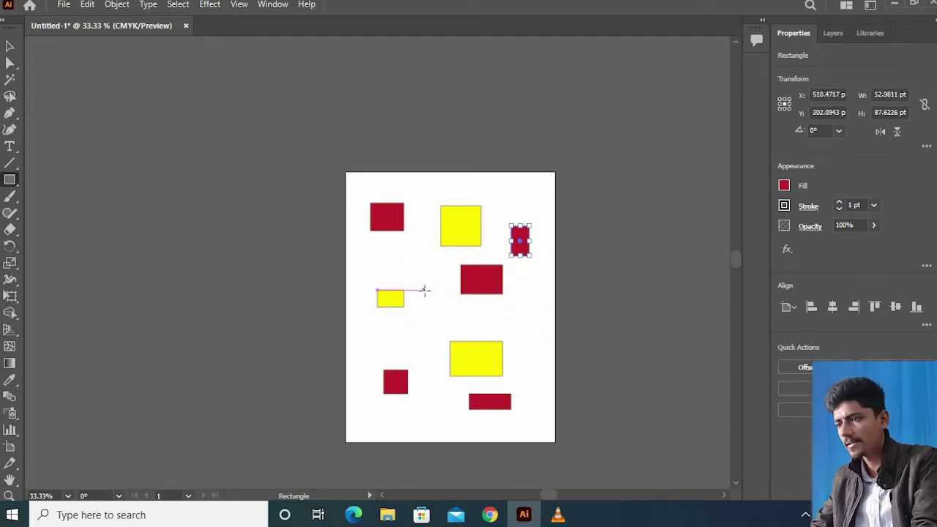
drag(416, 278, 439, 306)
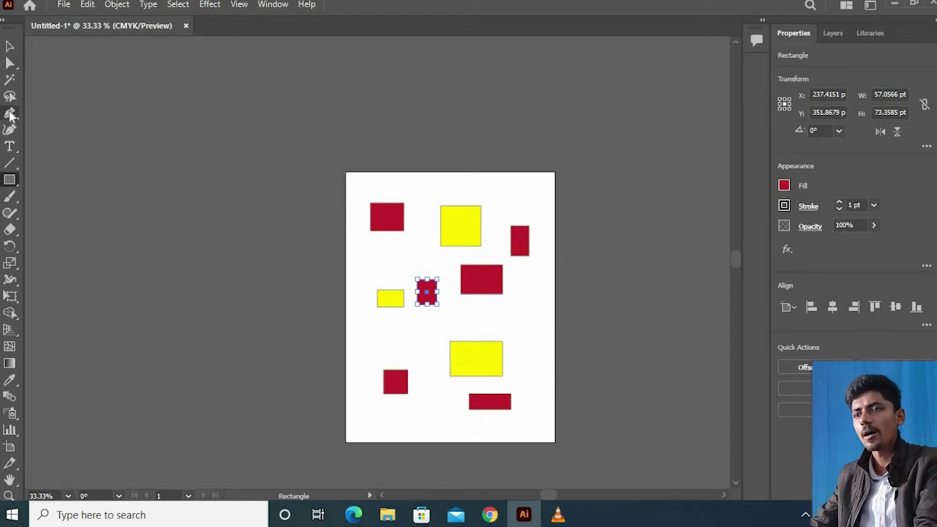
Select all yellow rectangles with the Magic Wand tool and try several fill swatches, finishing with dark blue
click(9, 80)
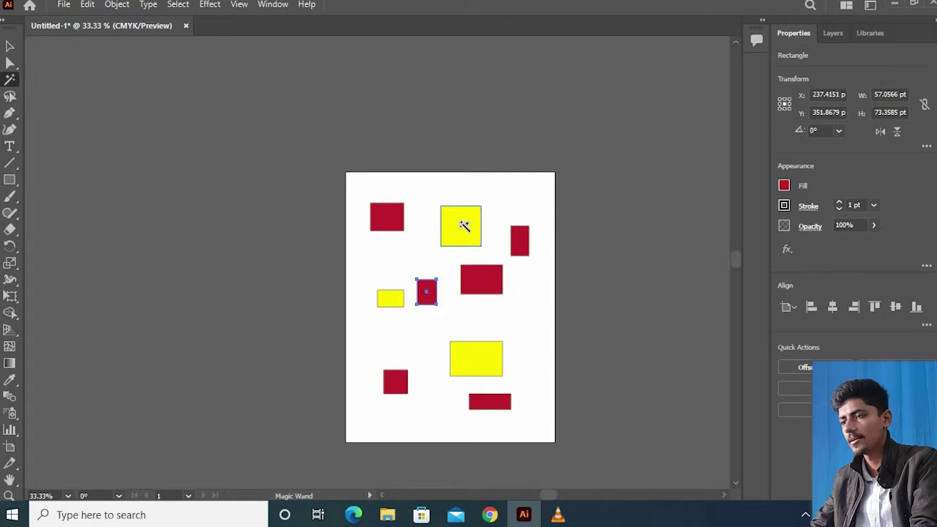
click(464, 225)
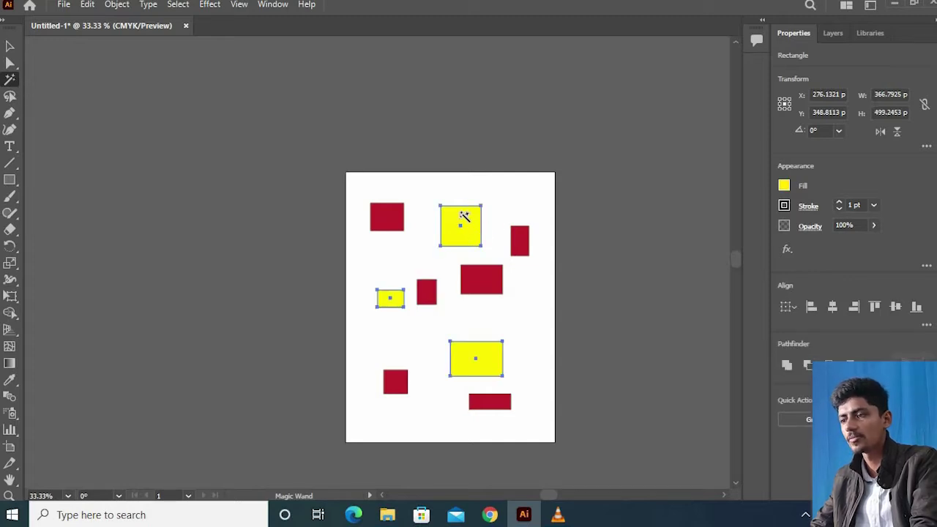
click(784, 186)
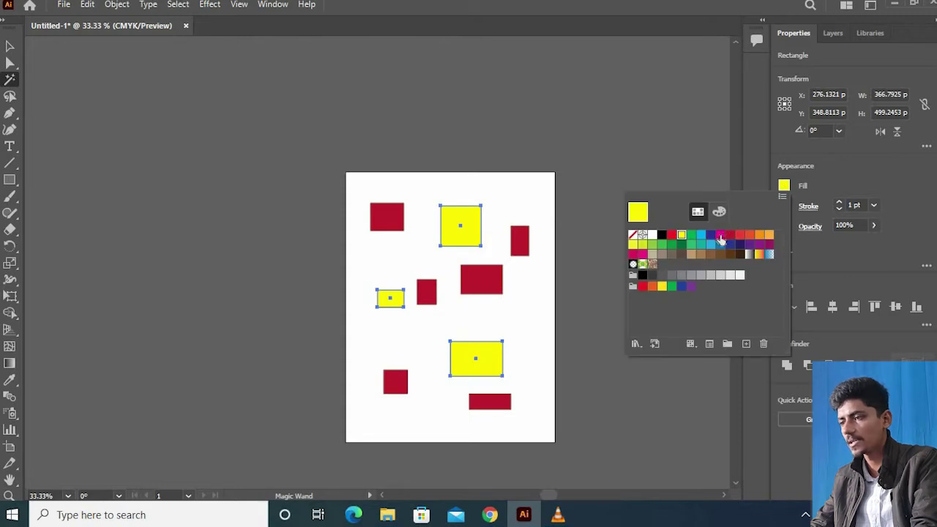
click(721, 235)
click(682, 246)
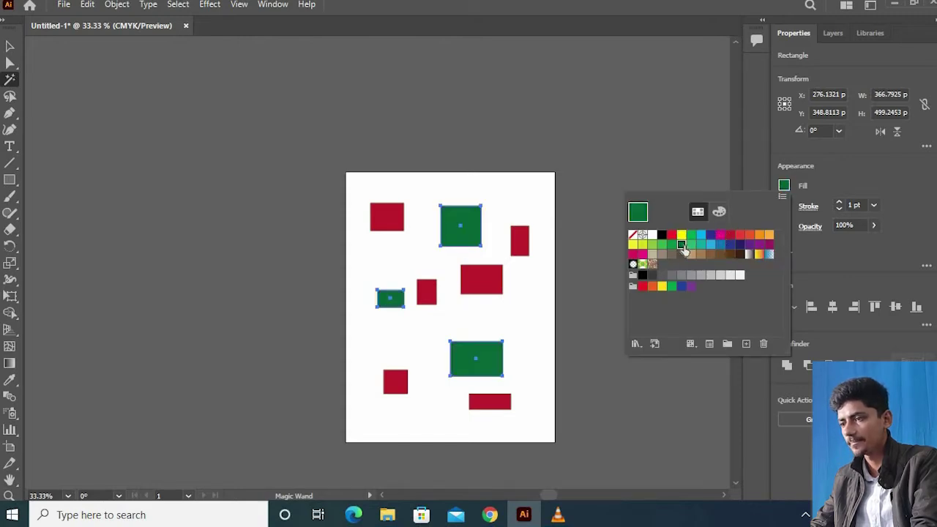
click(692, 246)
click(710, 244)
click(730, 245)
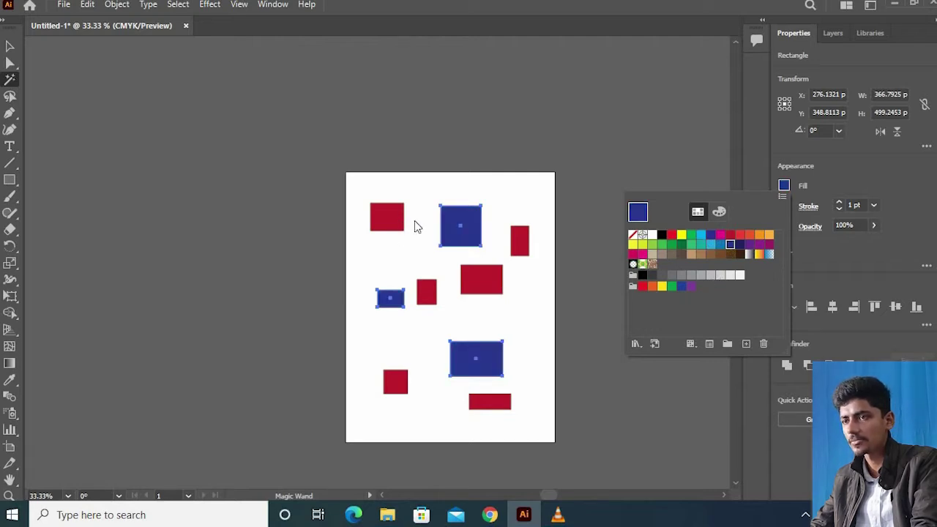
Select all dark red rectangles with the Magic Wand tool and try several color and gradient fills, finishing with cyan
click(7, 80)
click(387, 223)
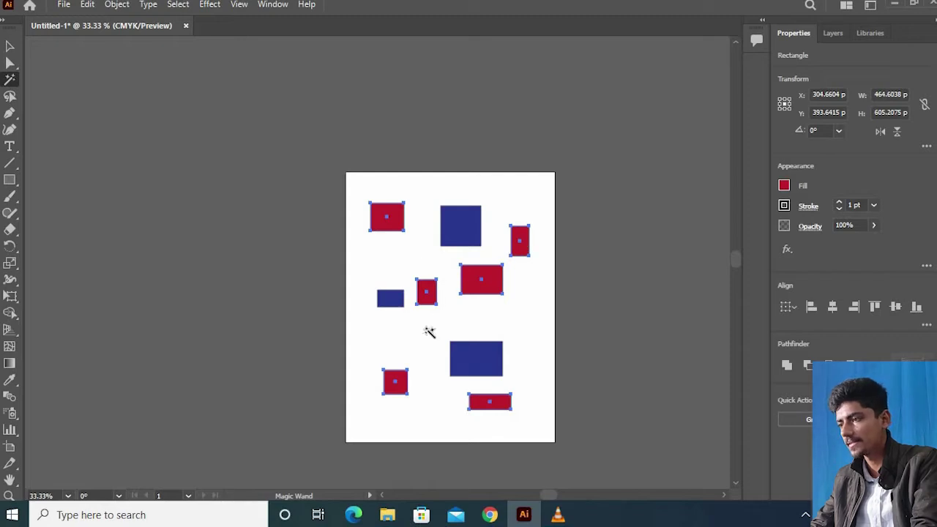
click(784, 186)
click(750, 235)
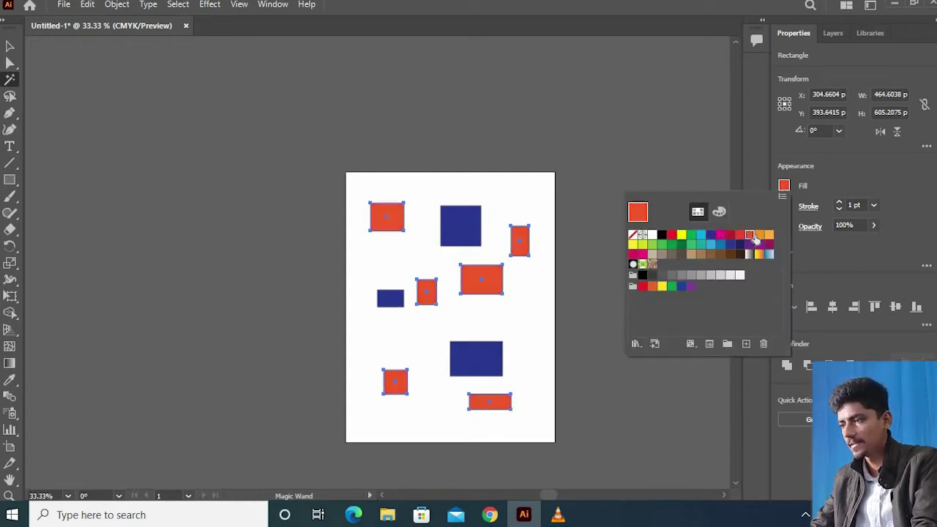
click(768, 235)
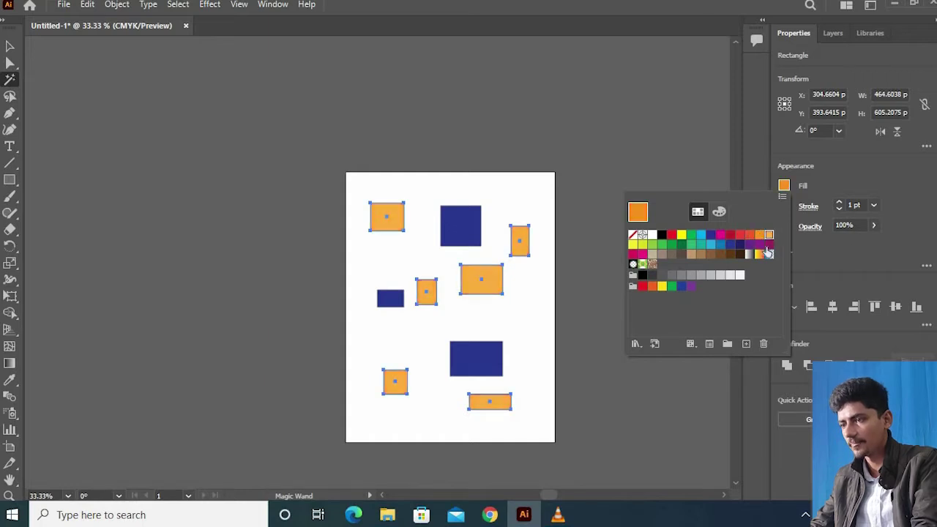
click(759, 254)
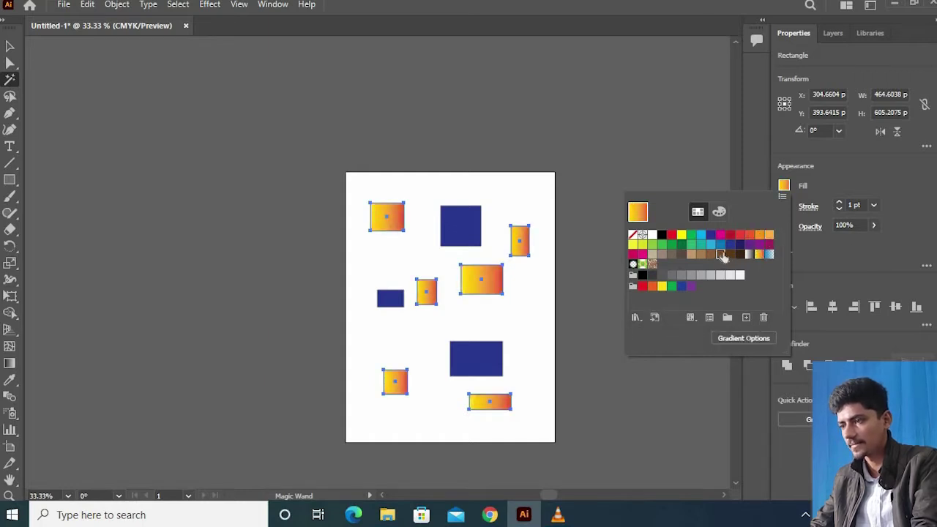
click(710, 254)
click(672, 254)
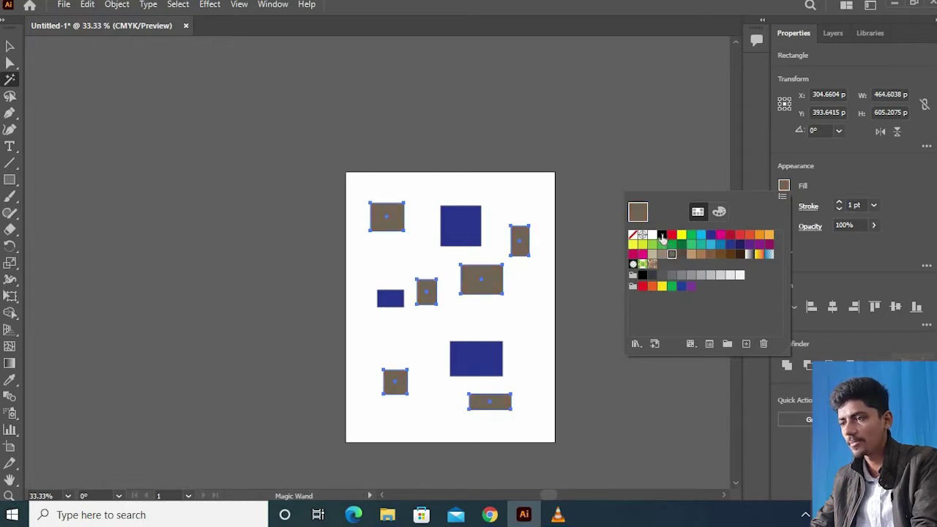
click(662, 235)
click(671, 235)
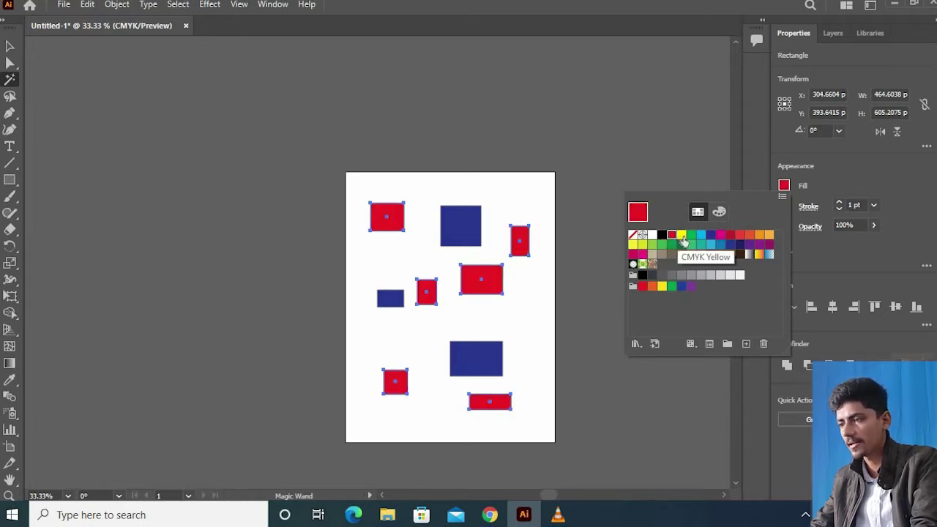
click(683, 236)
click(691, 236)
click(701, 235)
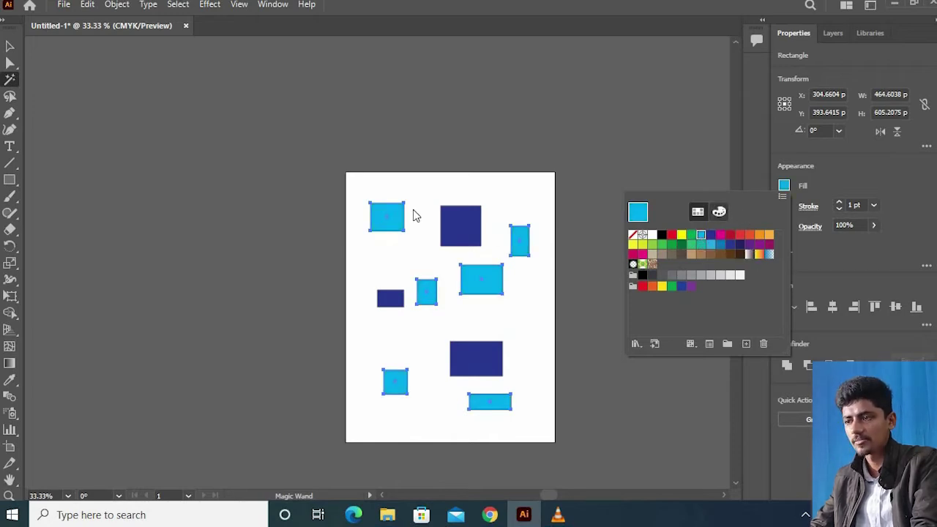
click(388, 217)
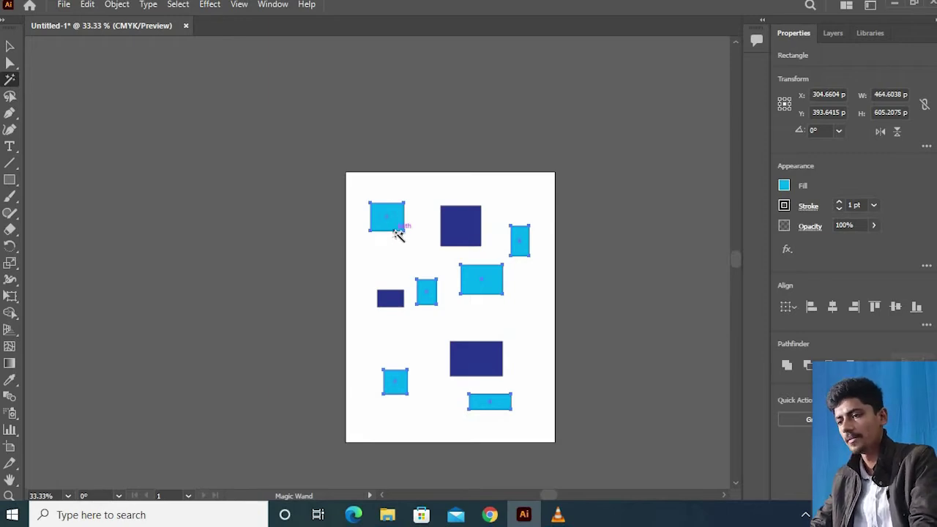
Select every shape on the artboard and delete them all
key(ctrl+a)
key(y)
key(Delete)
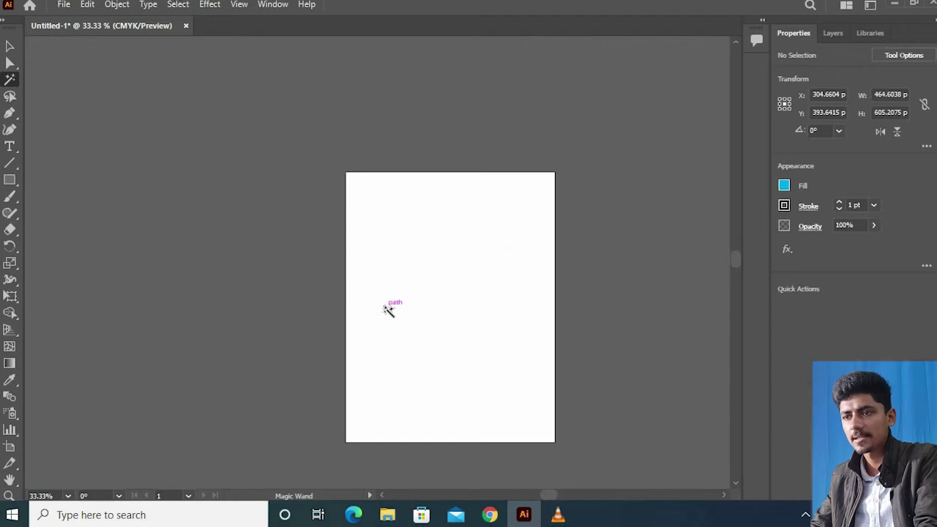
Draw two large cyan rectangles placed diagonally on the artboard, the lower one about 298 × 249 pt
click(14, 97)
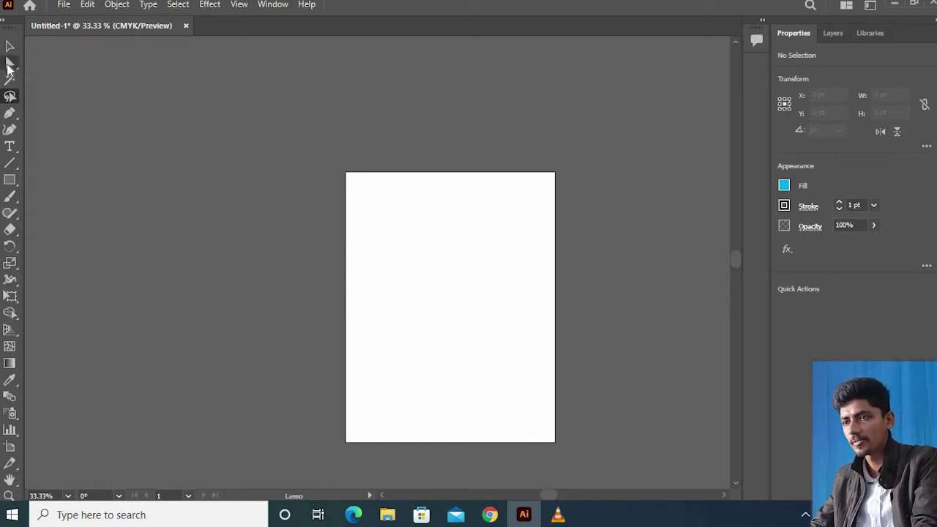
drag(10, 68, 58, 71)
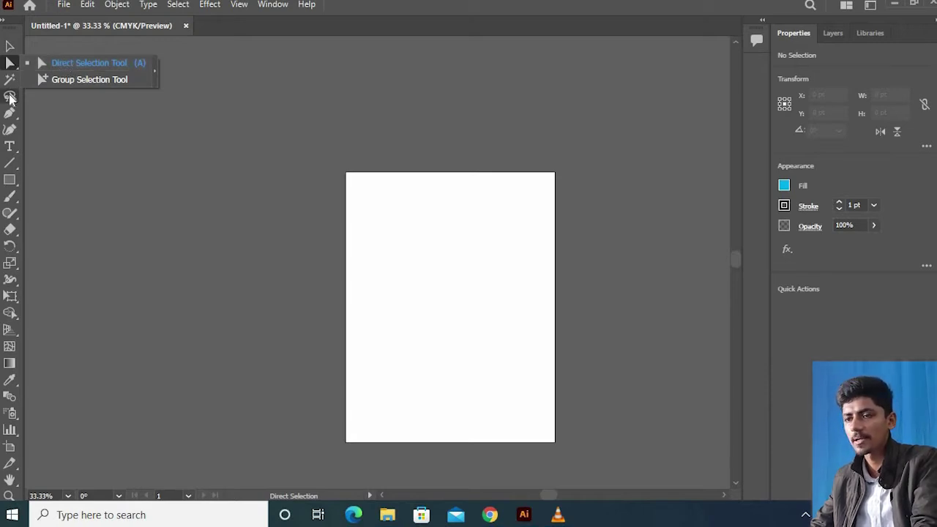
click(11, 180)
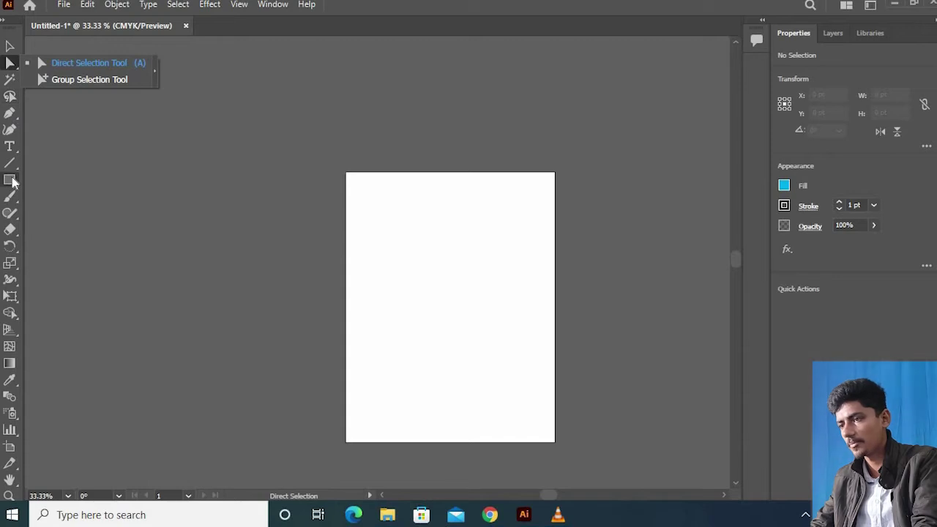
drag(386, 213, 549, 391)
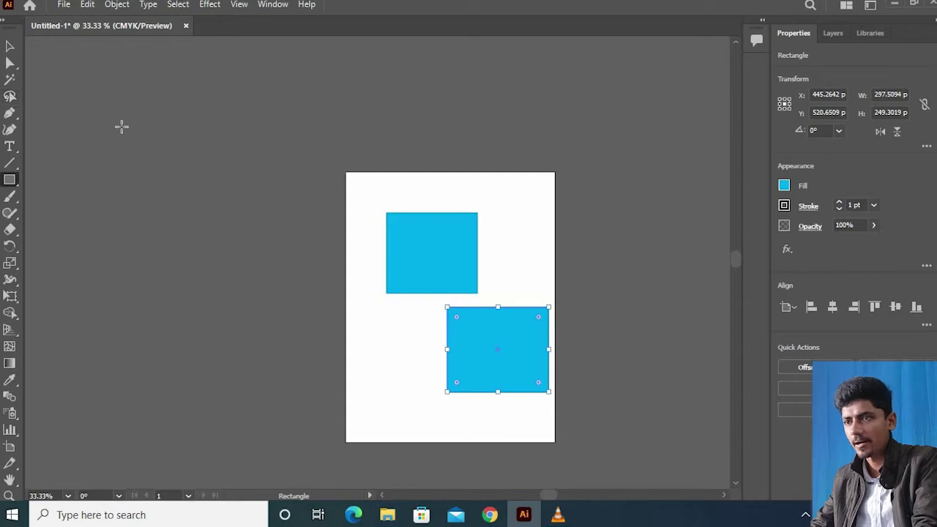
Lasso three corner anchors of the upper rectangle and two opposite ones of the lower, then move them together slightly down and left with Direct Selection
click(11, 101)
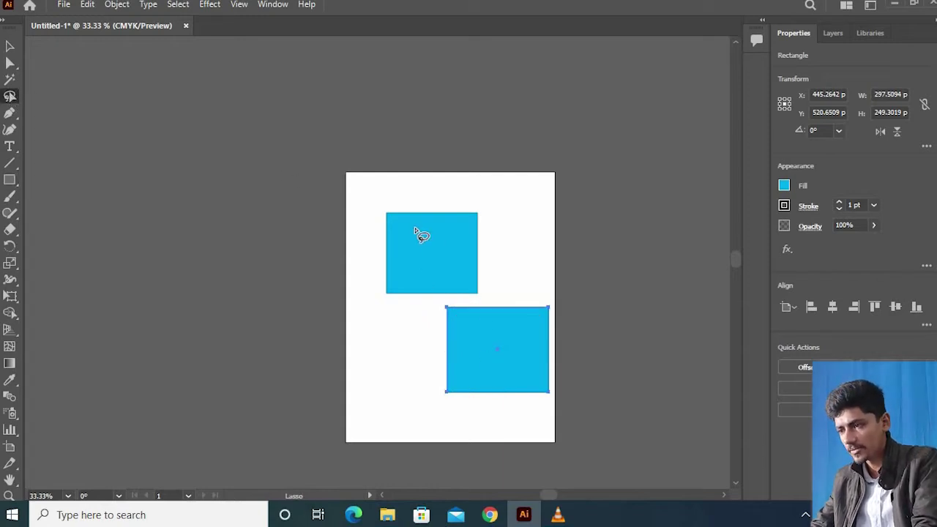
mouse_move(460, 299)
mouse_down()
mouse_move(436, 296)
mouse_move(433, 318)
mouse_move(446, 326)
mouse_move(475, 308)
mouse_move(469, 297)
mouse_move(453, 295)
mouse_move(481, 328)
mouse_up()
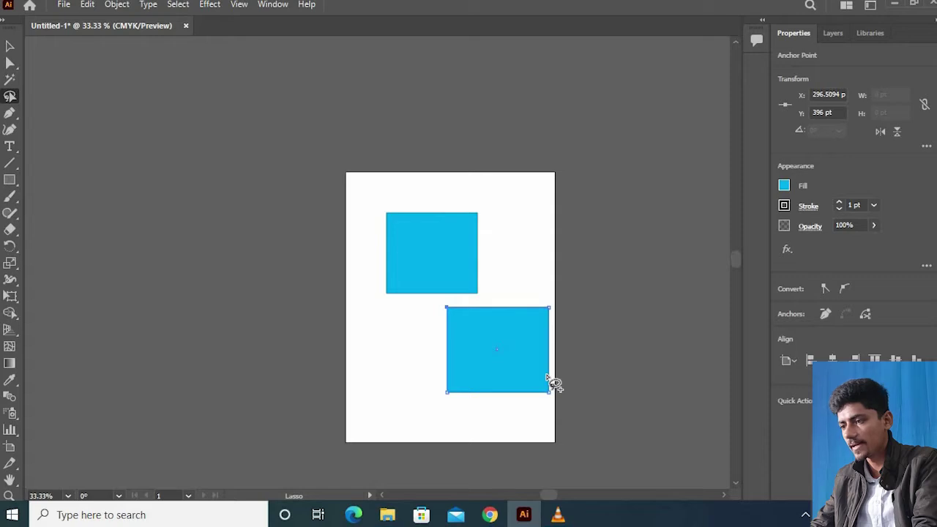
mouse_move(546, 377)
mouse_down()
mouse_move(519, 395)
mouse_move(532, 411)
mouse_move(563, 403)
mouse_move(548, 378)
mouse_up()
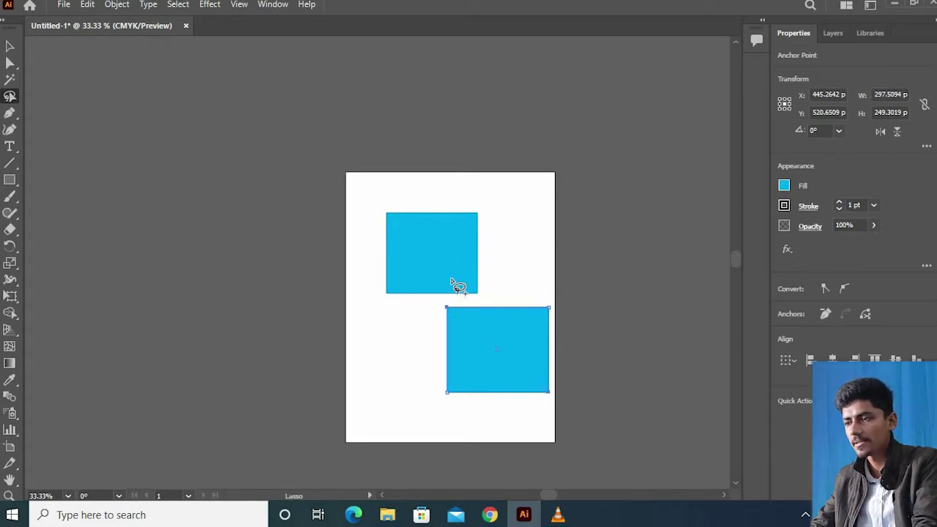
mouse_move(466, 215)
mouse_down()
mouse_move(482, 202)
mouse_move(506, 226)
mouse_move(489, 193)
mouse_up()
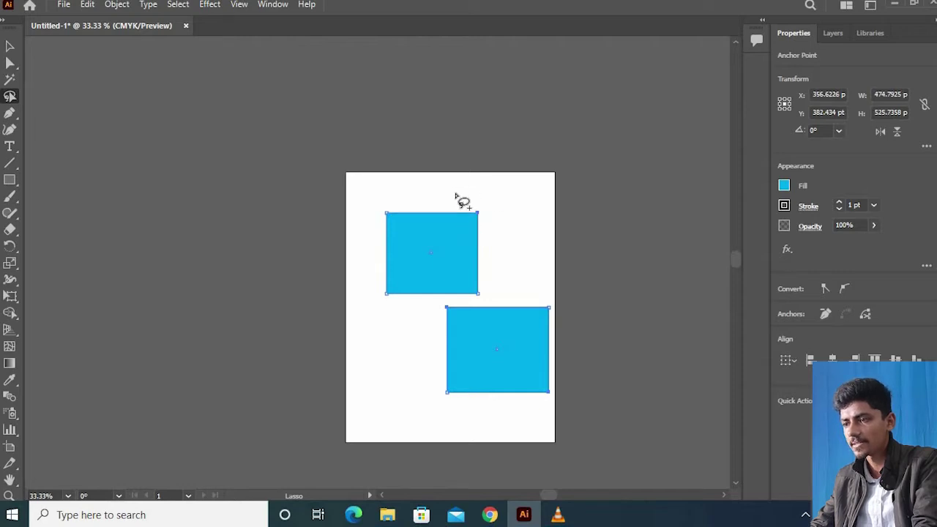
mouse_move(375, 204)
mouse_down()
mouse_move(401, 241)
mouse_move(394, 203)
mouse_move(390, 214)
mouse_up()
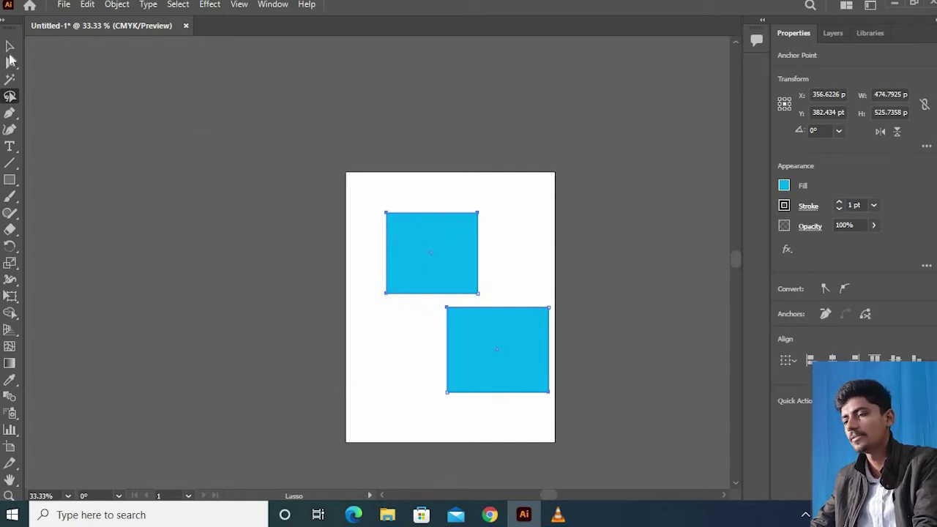
click(10, 64)
mouse_move(387, 212)
mouse_down()
mouse_move(366, 203)
mouse_move(350, 228)
mouse_move(398, 295)
mouse_move(452, 239)
mouse_move(391, 192)
mouse_move(357, 255)
mouse_move(433, 242)
mouse_move(378, 212)
mouse_move(392, 246)
mouse_move(388, 212)
mouse_move(359, 232)
mouse_move(380, 221)
mouse_up()
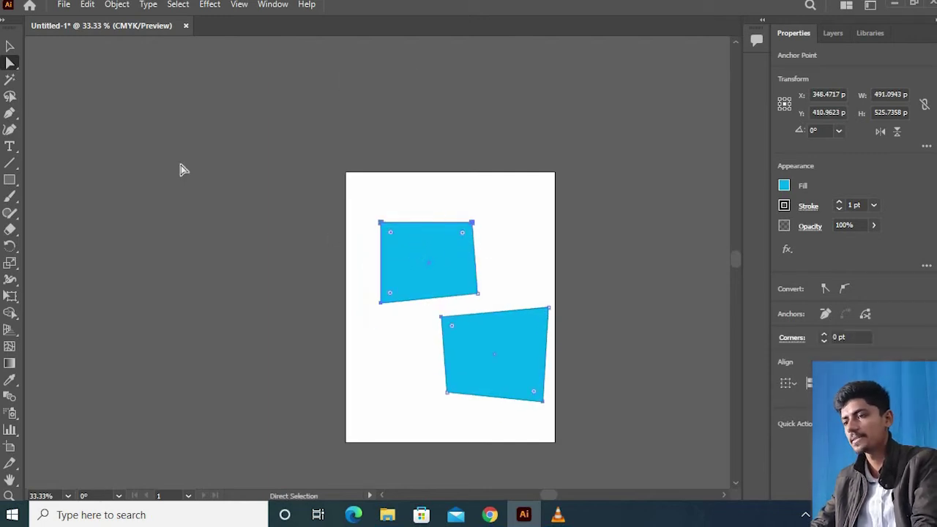
Delete the two cyan shapes and draw three separate cyan hexagons with the Polygon tool, the smallest near the artboard's lower edge, about 112 × 121 pt
click(438, 243)
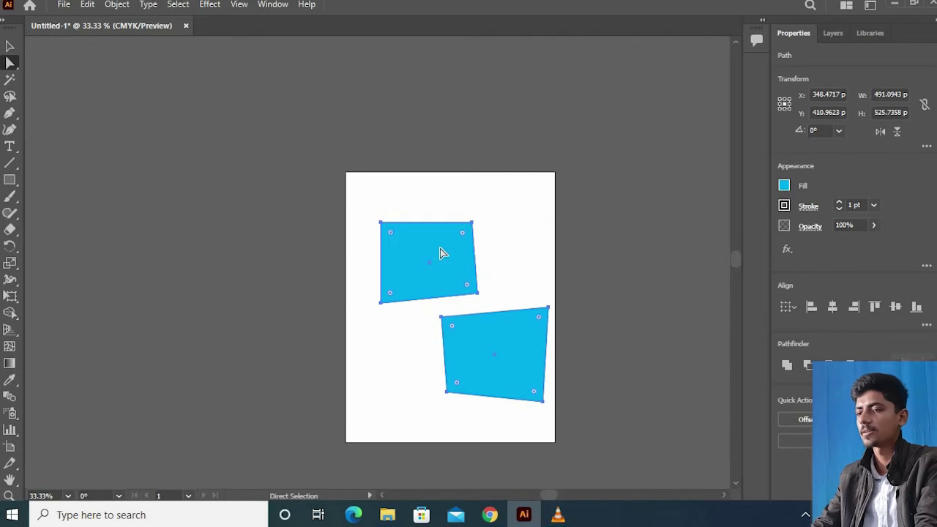
key(Delete)
click(10, 179)
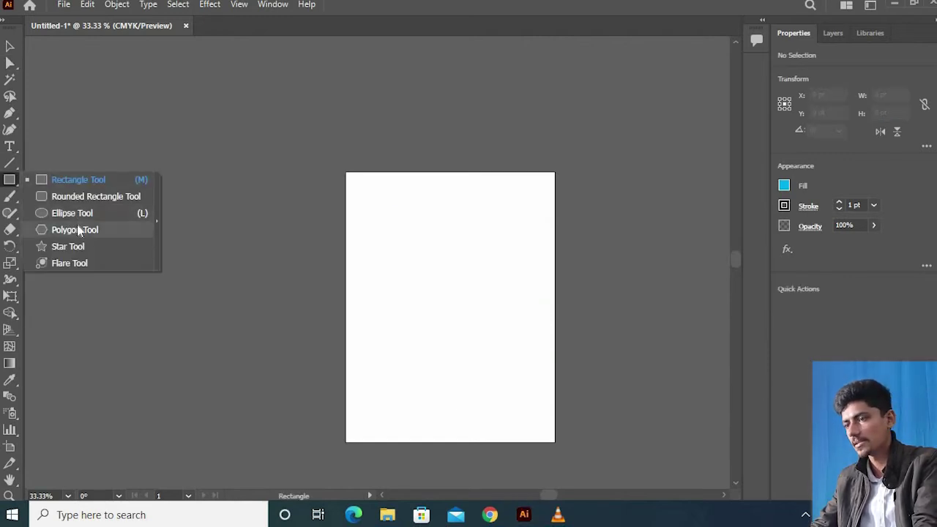
click(75, 229)
drag(375, 216, 421, 235)
drag(458, 263, 499, 308)
drag(426, 386, 447, 403)
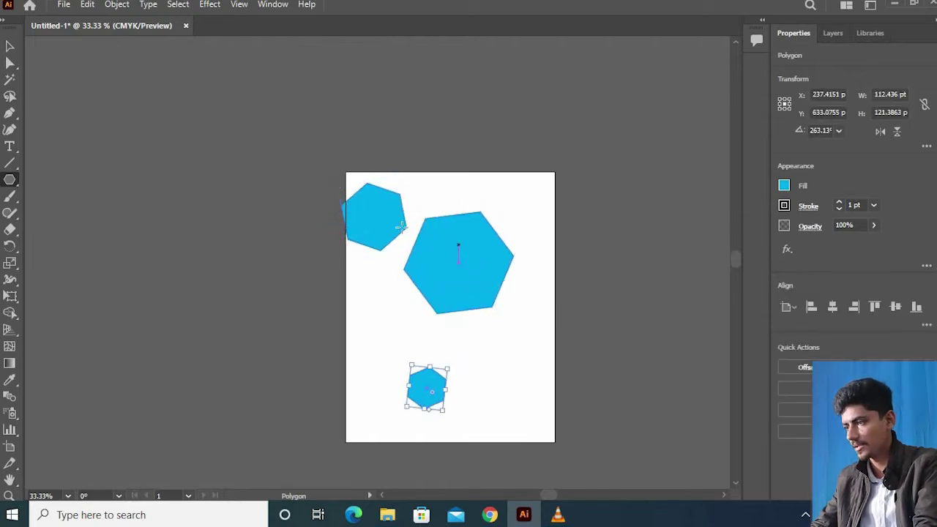
Fill the small lower hexagon with light orange and undo the stray polygon drawn after it
click(784, 186)
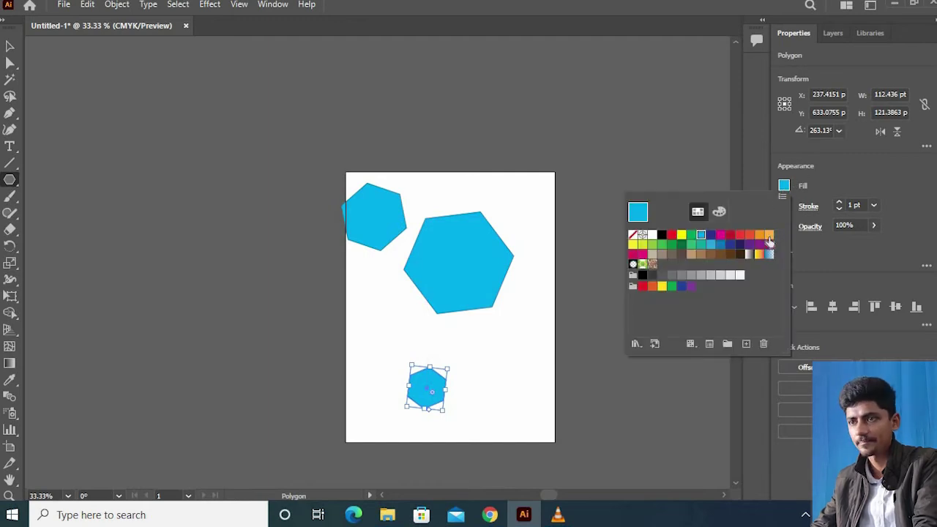
click(768, 236)
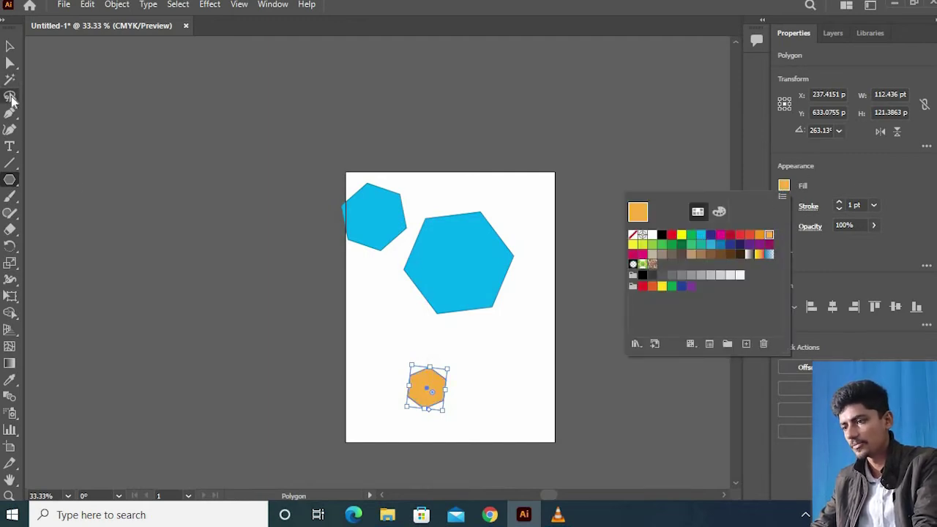
click(490, 267)
mouse_move(454, 348)
mouse_down()
mouse_move(464, 353)
mouse_move(456, 372)
mouse_move(462, 360)
mouse_up()
key(ctrl+z)
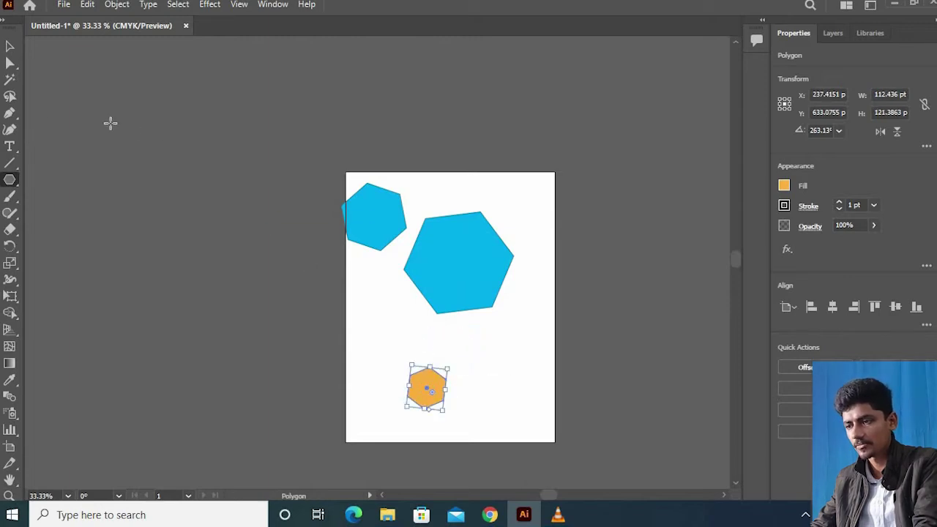
Lasso the top anchor of the orange hexagon, adding the lower-right anchor of the large hexagon and the lowest anchor of the upper-left one
click(16, 96)
drag(427, 360, 447, 389)
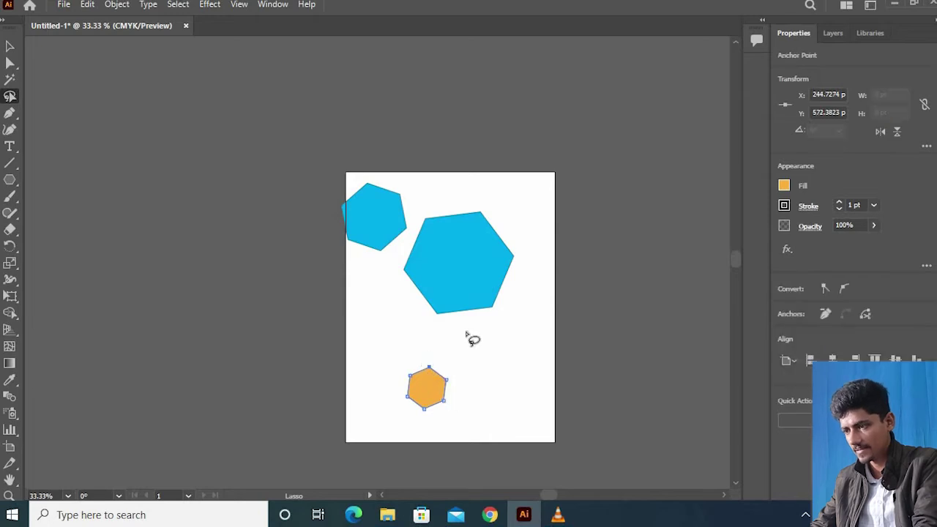
ctrl+shift+click(492, 304)
mouse_move(372, 223)
mouse_down()
mouse_move(383, 260)
mouse_move(375, 235)
mouse_up()
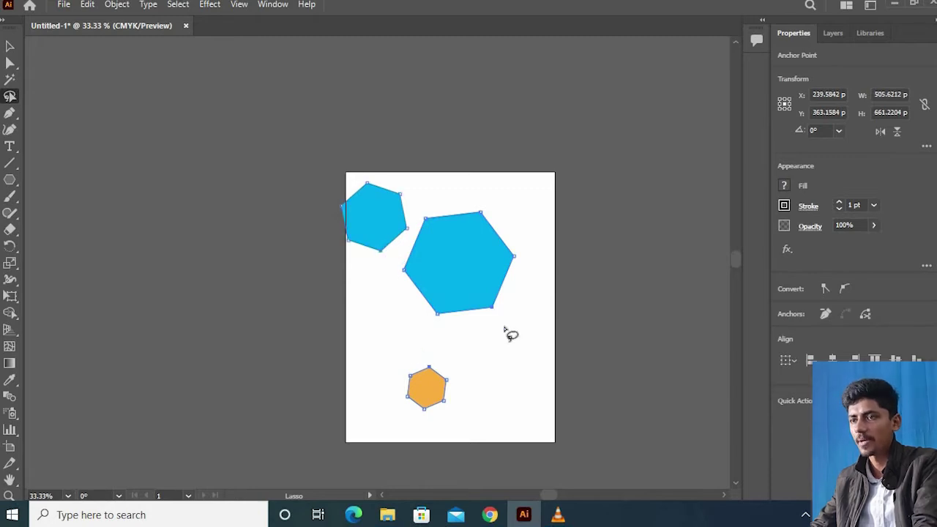
Move the selected anchors together slightly up and left with Direct Selection, and round their corners to about 57 pt
click(11, 64)
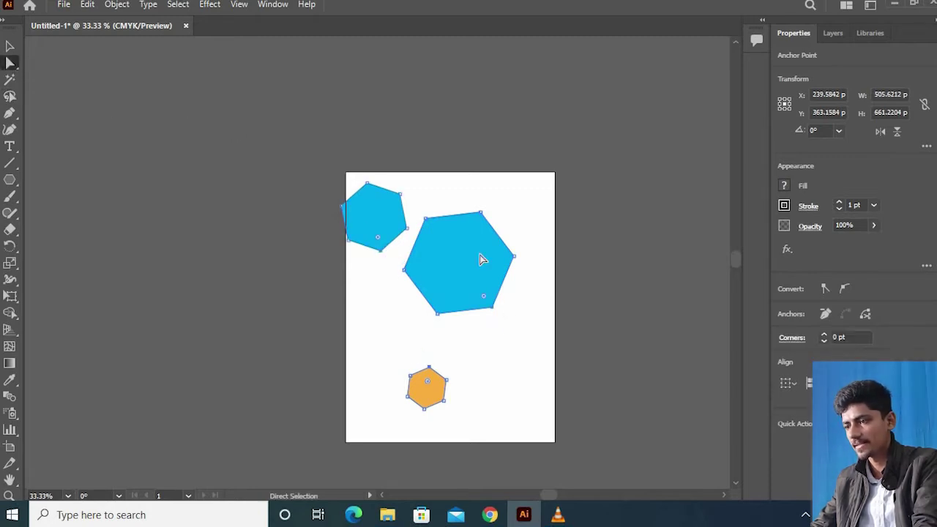
mouse_move(495, 314)
mouse_down()
mouse_move(521, 329)
mouse_move(554, 376)
mouse_move(476, 298)
mouse_move(483, 308)
mouse_up()
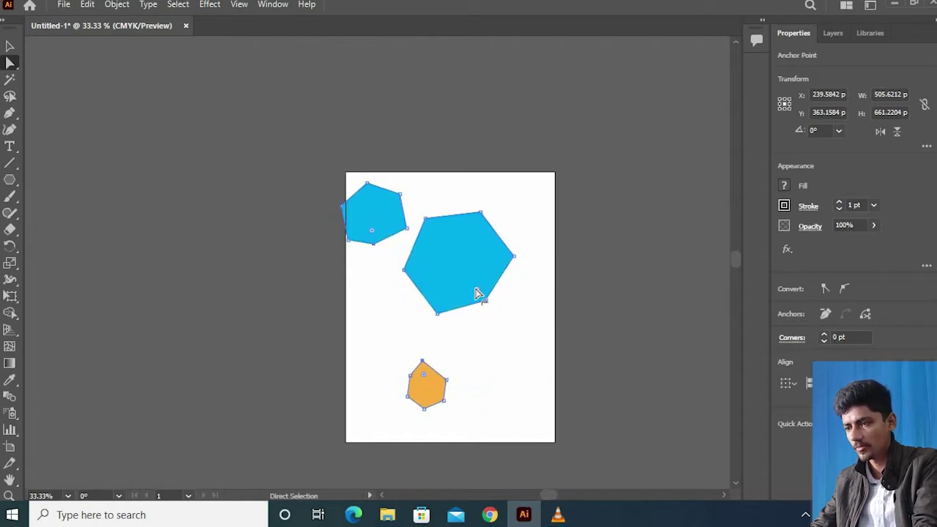
drag(478, 295, 462, 326)
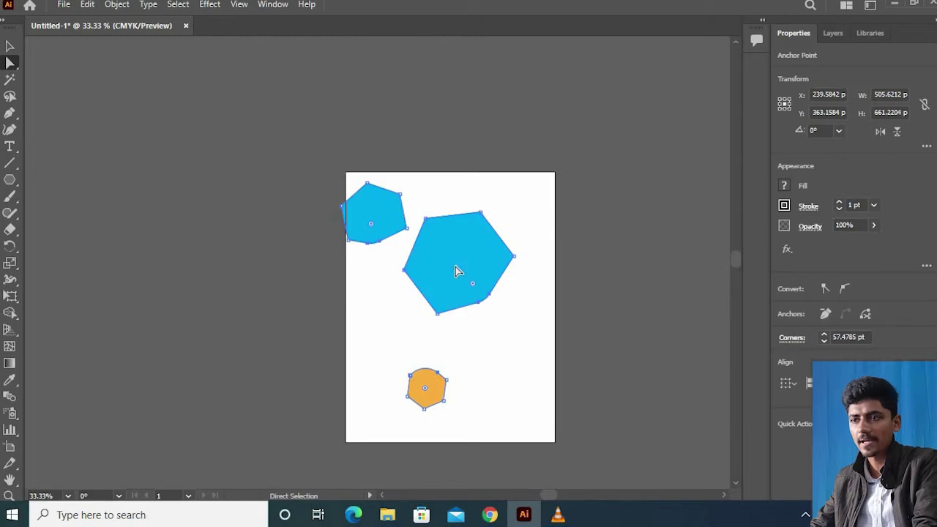
Delete the three hexagons and draw a closed, rounded orange shape with the Pen tool in the artboard's upper right area
click(10, 113)
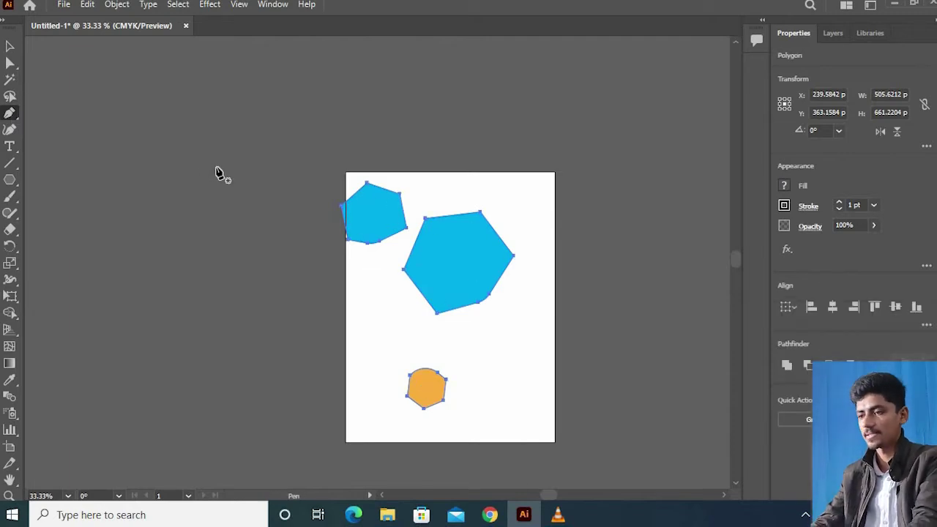
key(Delete)
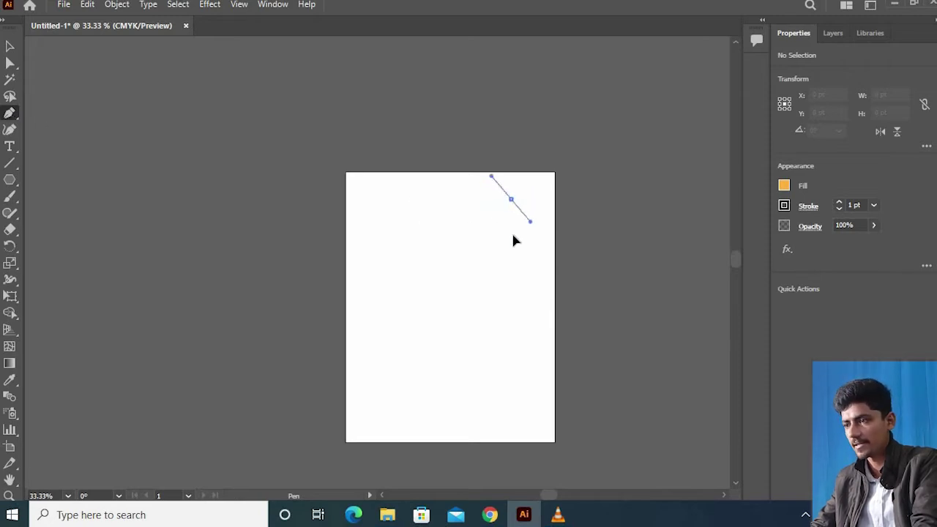
drag(494, 238, 480, 214)
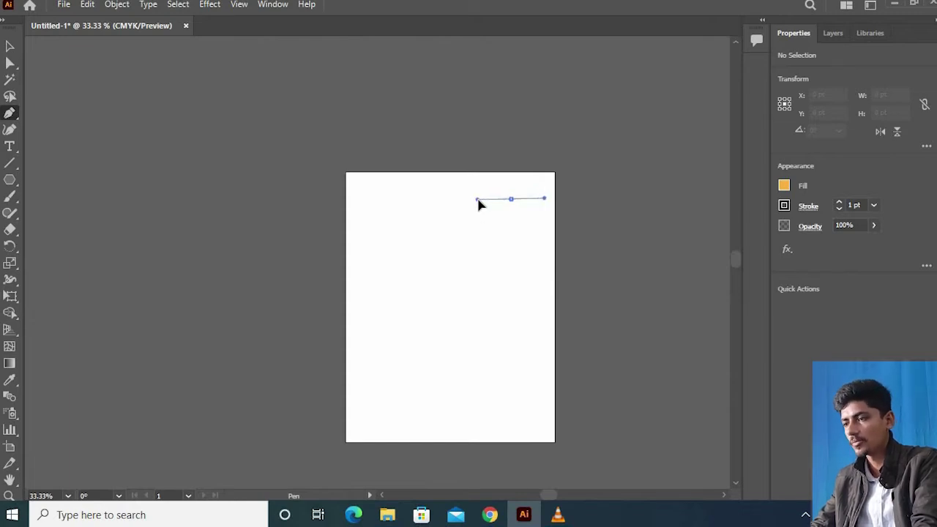
mouse_move(479, 205)
mouse_down()
mouse_move(456, 230)
mouse_move(458, 242)
mouse_move(464, 199)
mouse_up()
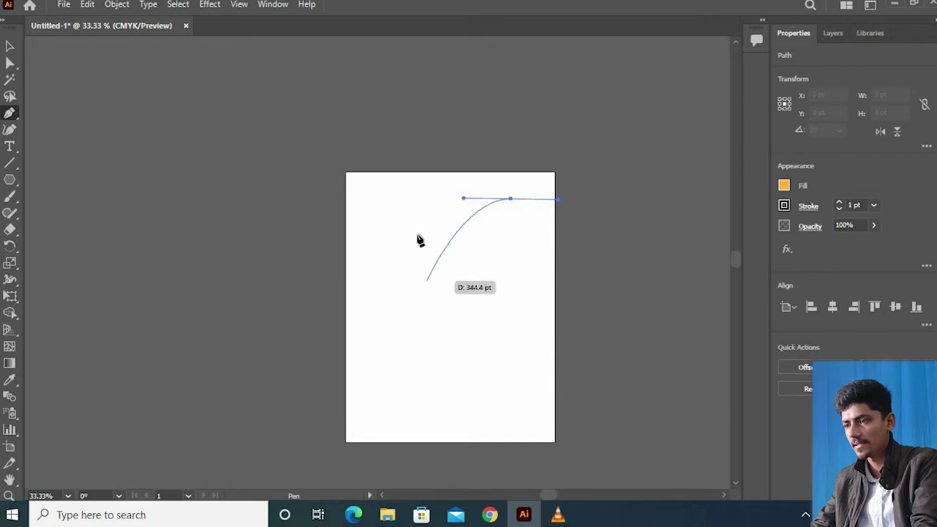
drag(450, 251, 450, 306)
drag(450, 253, 451, 279)
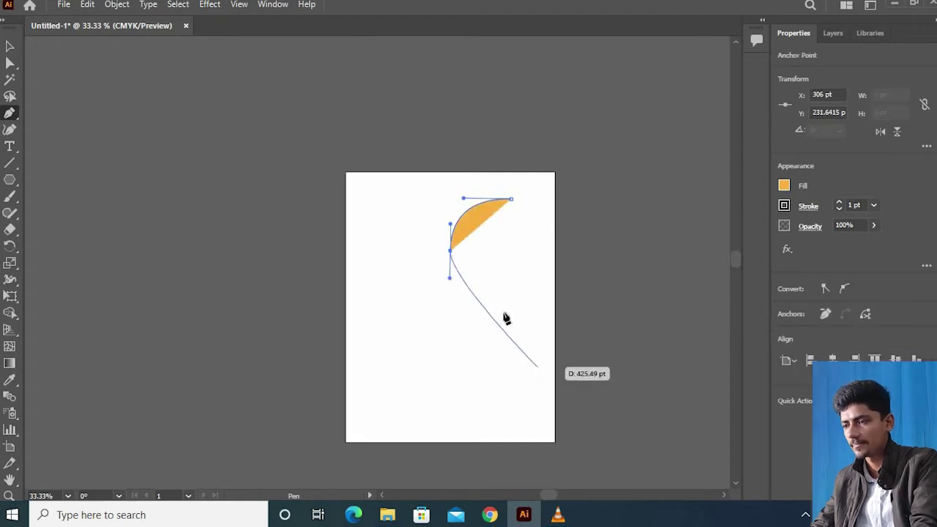
click(504, 288)
drag(530, 287, 536, 285)
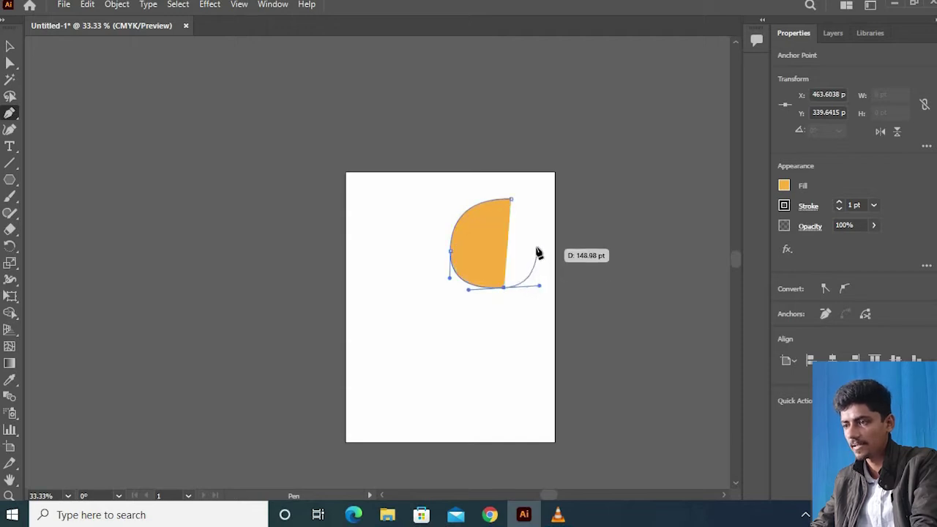
drag(538, 243, 510, 203)
ctrl+click(508, 212)
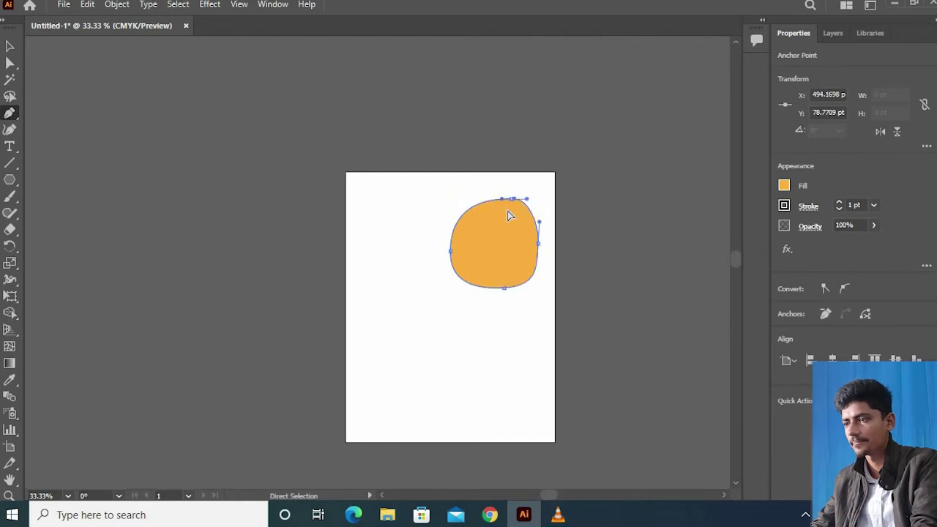
Smooth the upper curve of the orange shape by extending its top anchor's handles horizontally, then delete the whole shape
scroll(511, 215, up, 5)
drag(528, 110, 347, 129)
scroll(274, 148, down, 2)
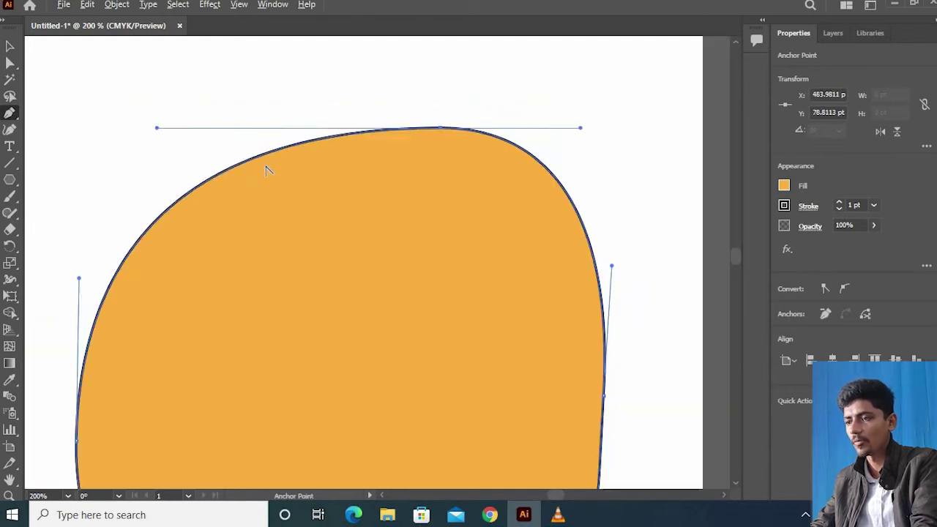
scroll(256, 186, down, 1)
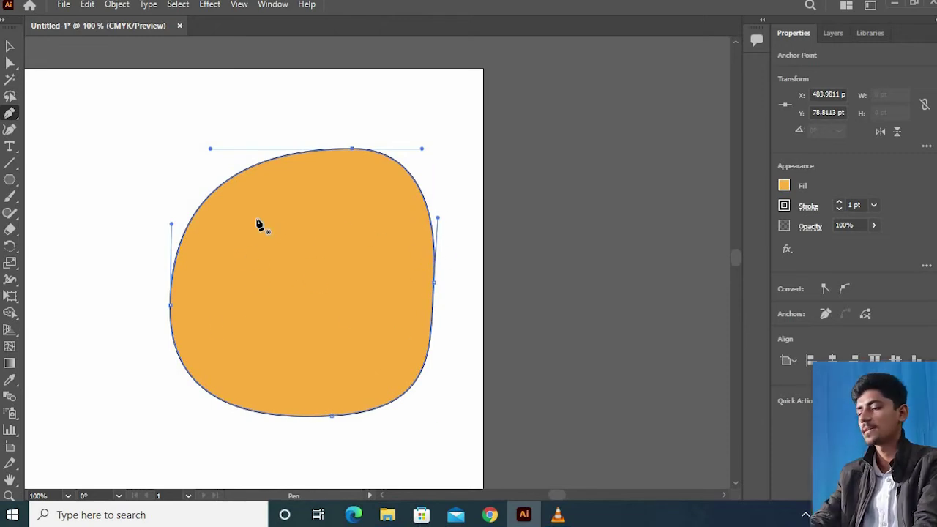
key(Delete)
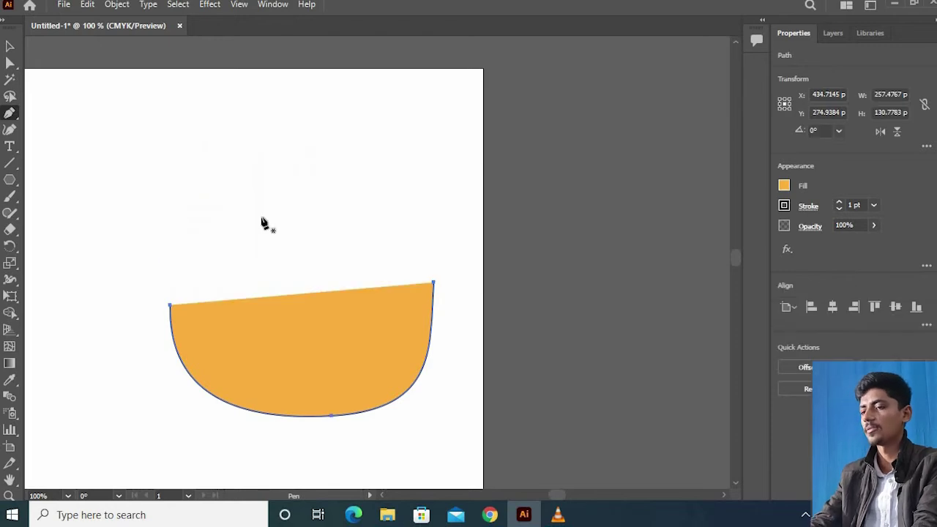
key(Delete)
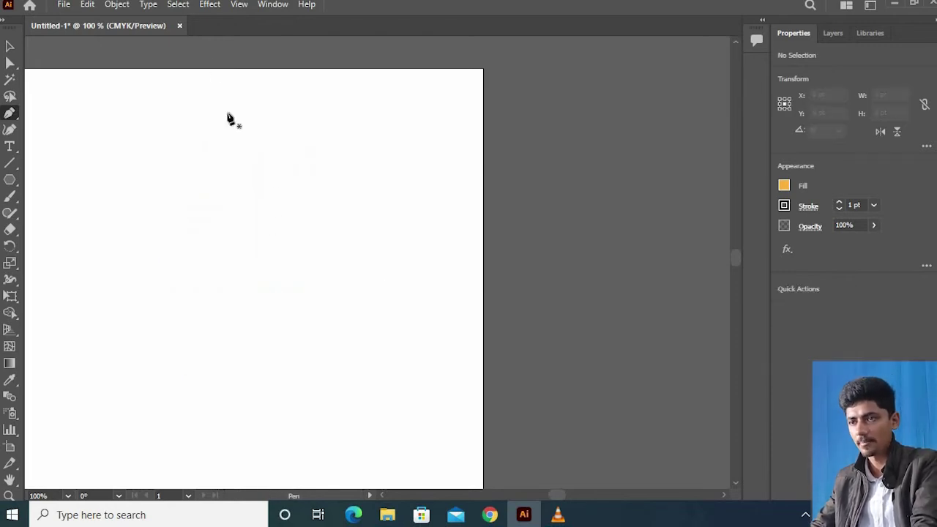
Draw a first curved Pen segment from an upper-right anchor to a lower-left one with vertical handles, undoing the extra anchor placed after it
click(11, 113)
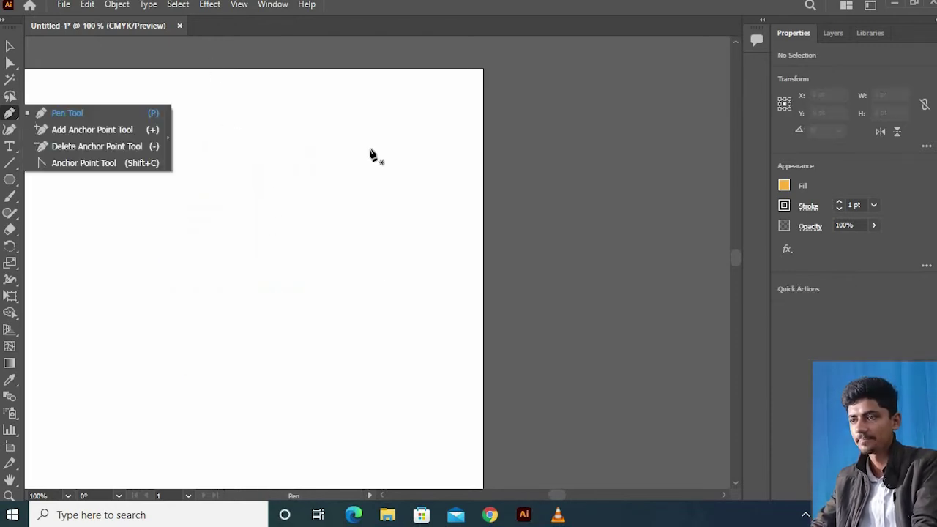
click(125, 112)
click(314, 114)
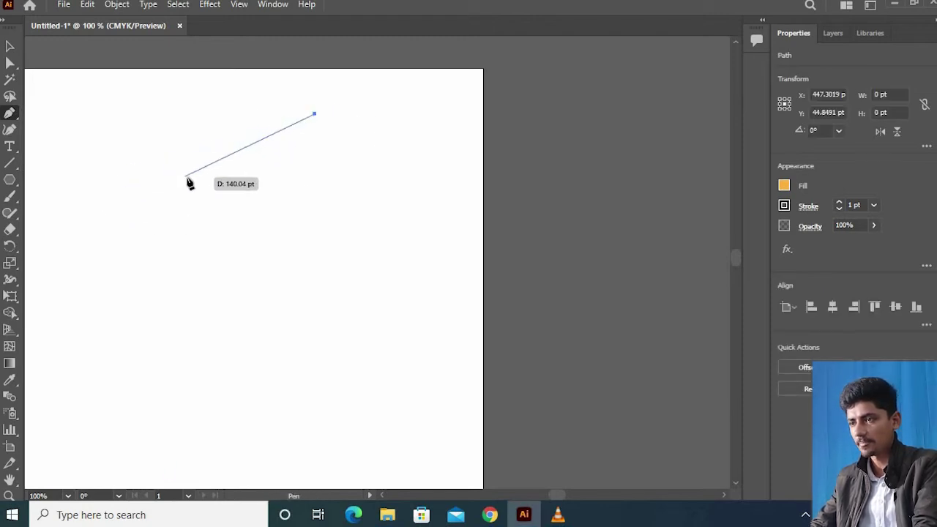
ctrl+click(315, 119)
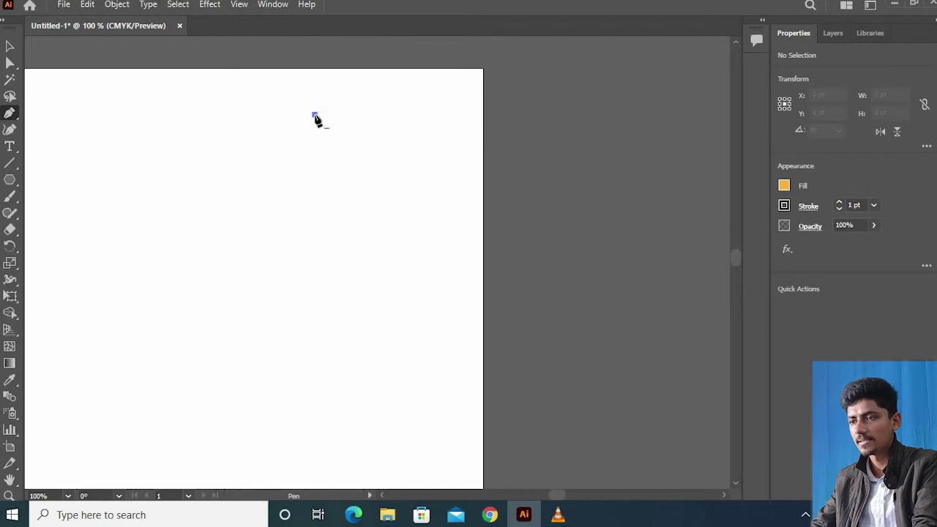
click(314, 115)
drag(169, 207, 170, 267)
drag(212, 314, 215, 318)
key(ctrl+z)
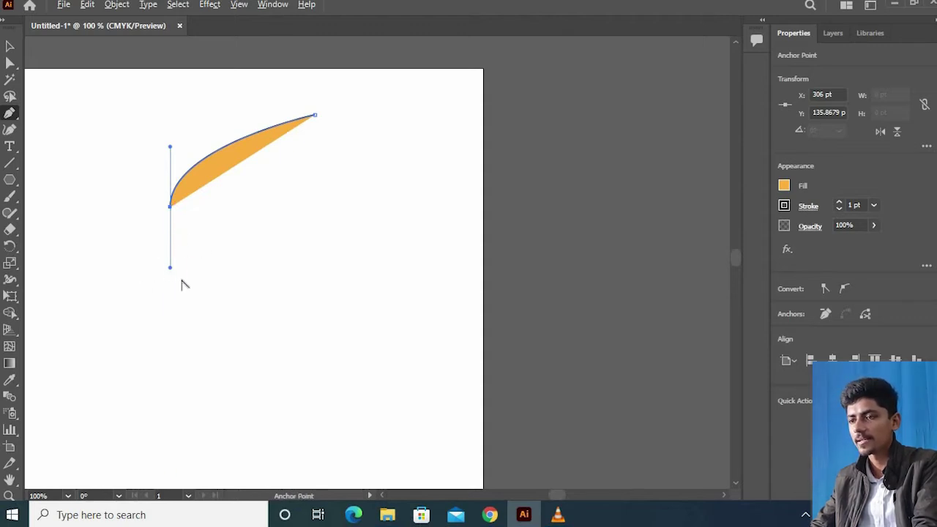
Continue the path through a bottom and a right anchor with curved segments, removing each outgoing handle before continuing, and close it at the starting anchor
click(171, 208)
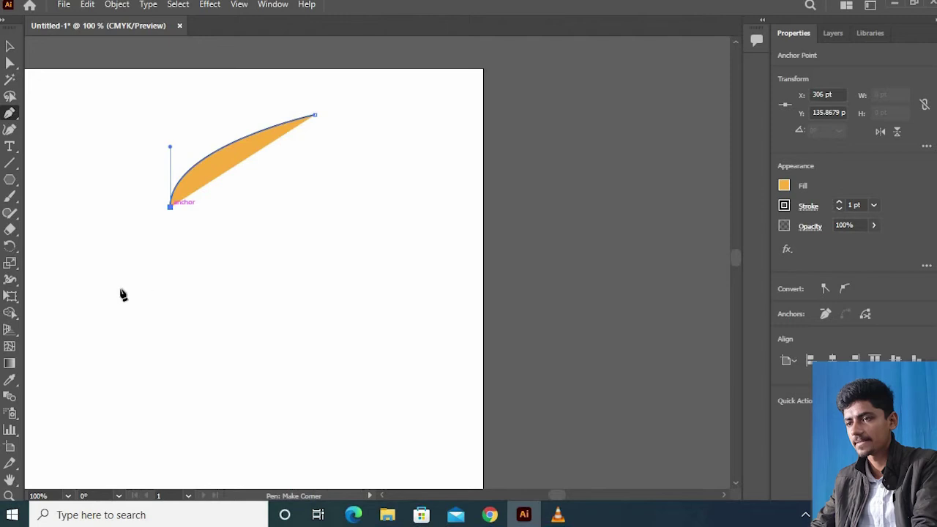
drag(217, 264, 284, 275)
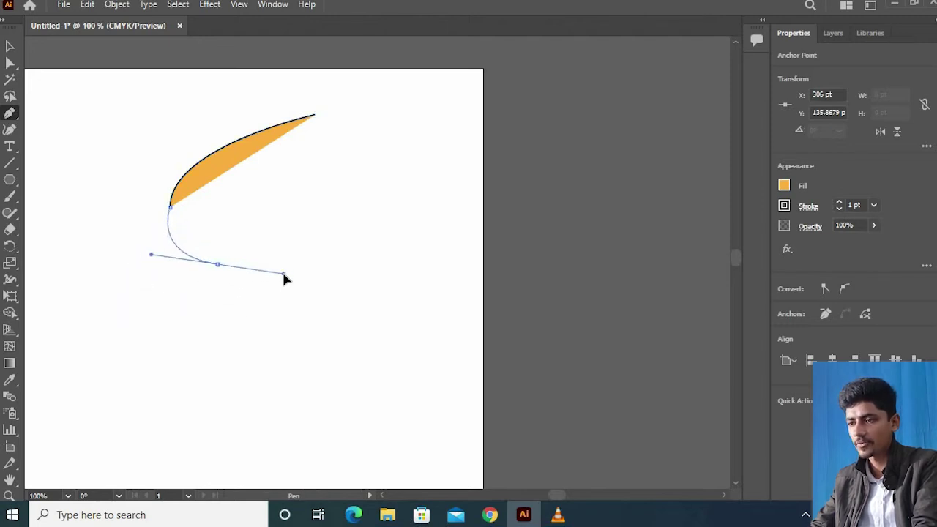
drag(286, 279, 285, 276)
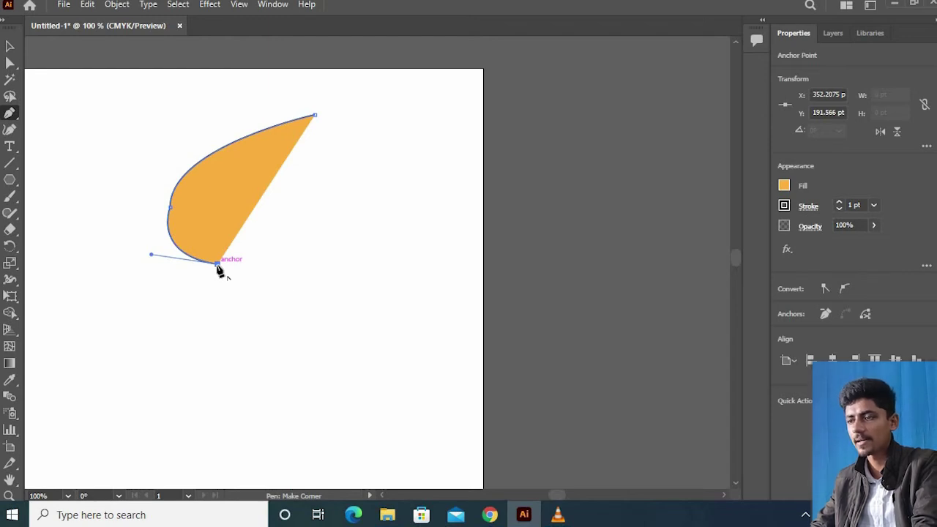
click(217, 265)
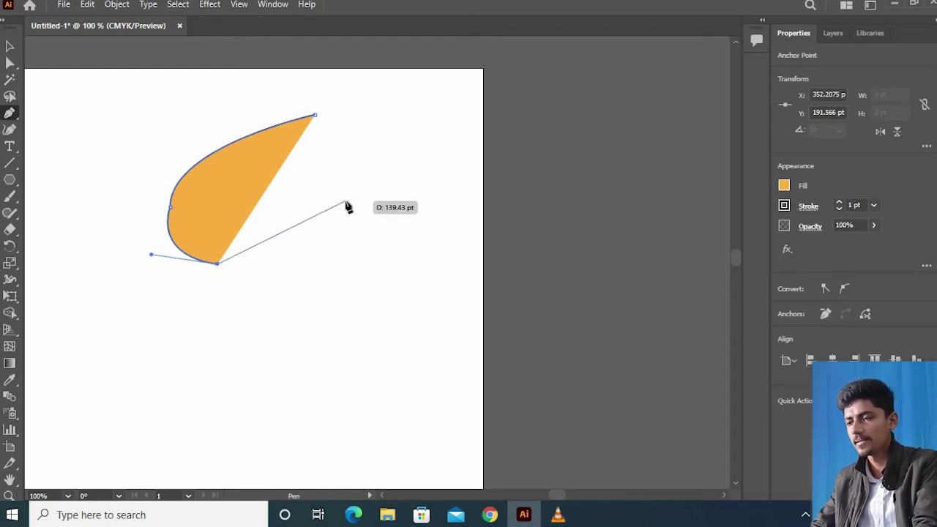
drag(345, 199, 365, 125)
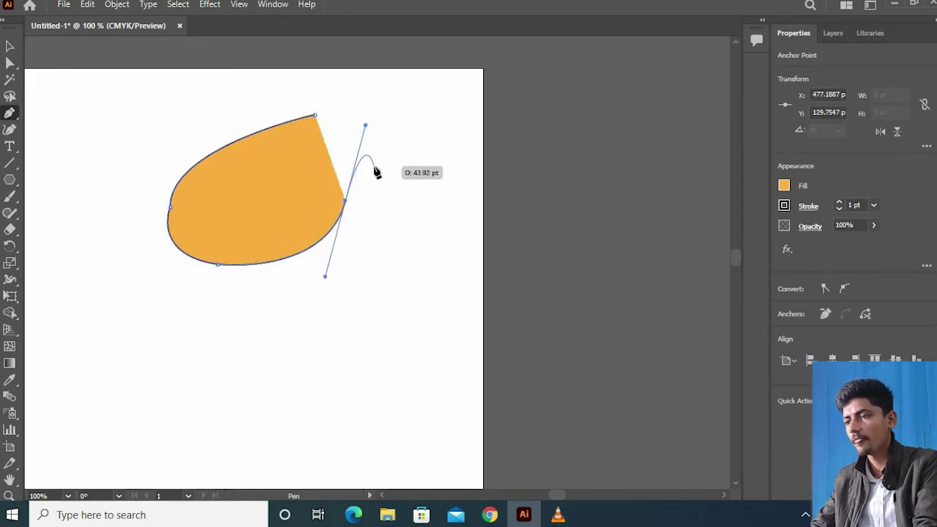
click(345, 203)
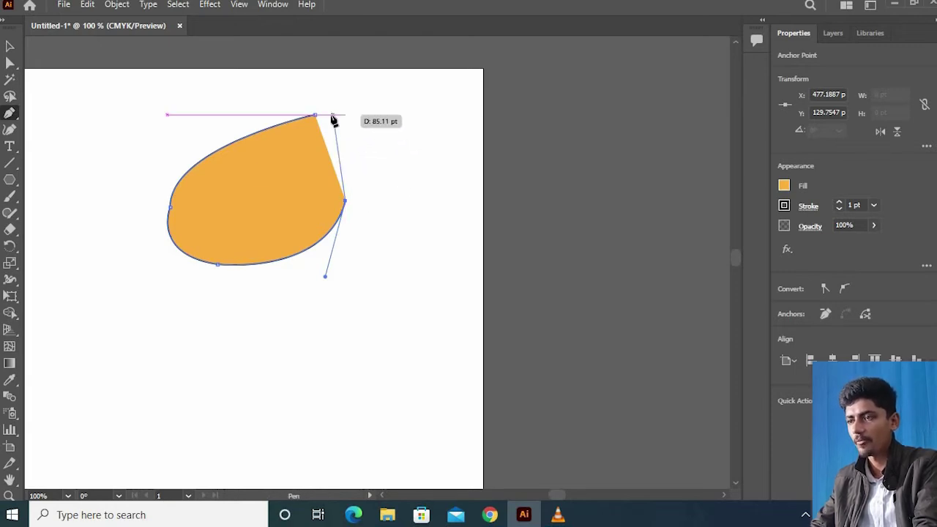
drag(315, 117, 256, 107)
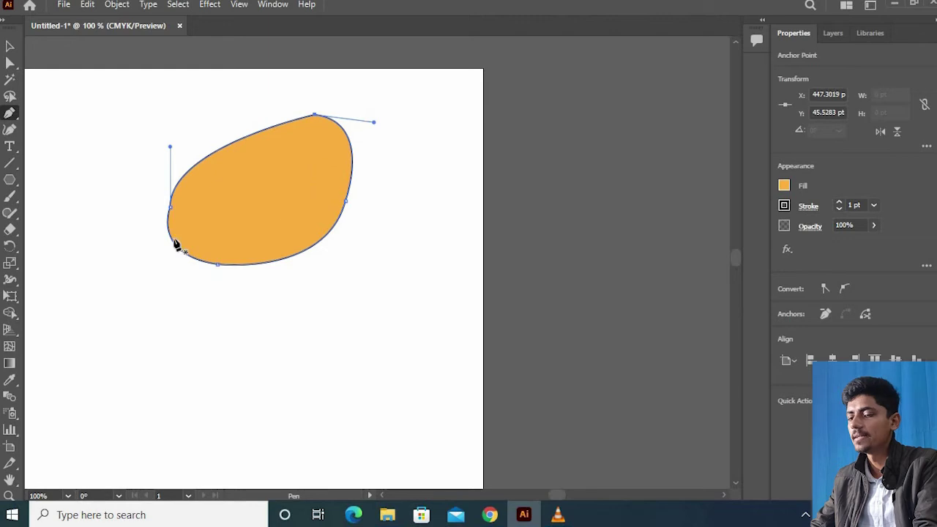
Select the entire closed orange path and delete it
ctrl+click(259, 148)
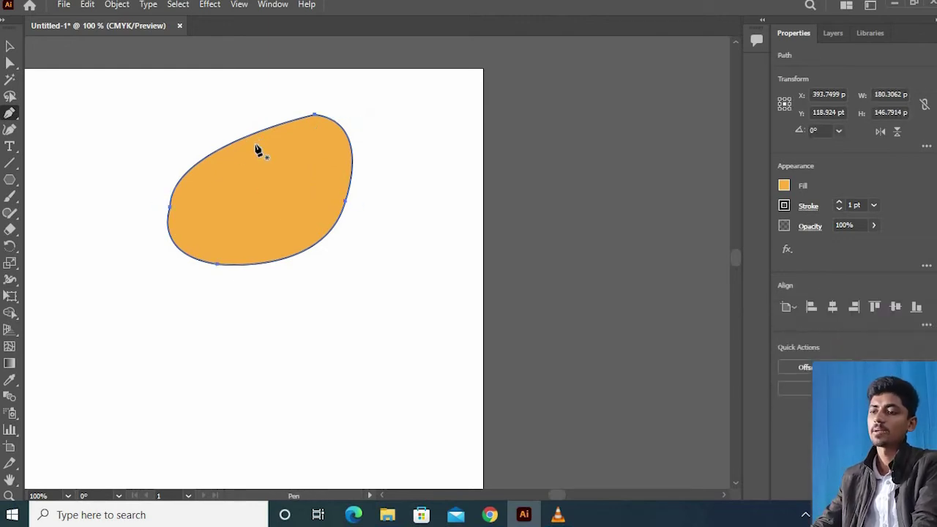
key(Delete)
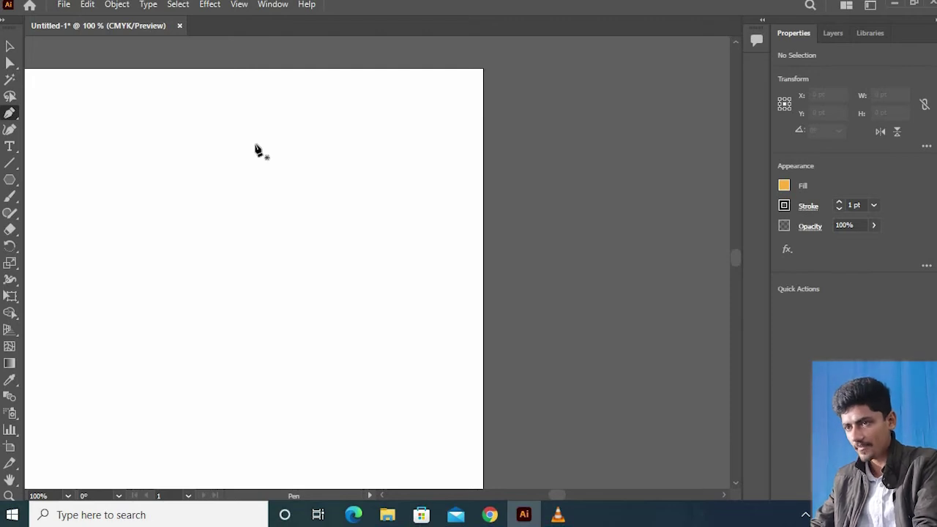
Draw a closed curved path through four anchors with the Pen tool, keeping each outgoing handle
click(329, 122)
drag(242, 164, 240, 225)
drag(294, 262, 320, 259)
drag(406, 192, 402, 142)
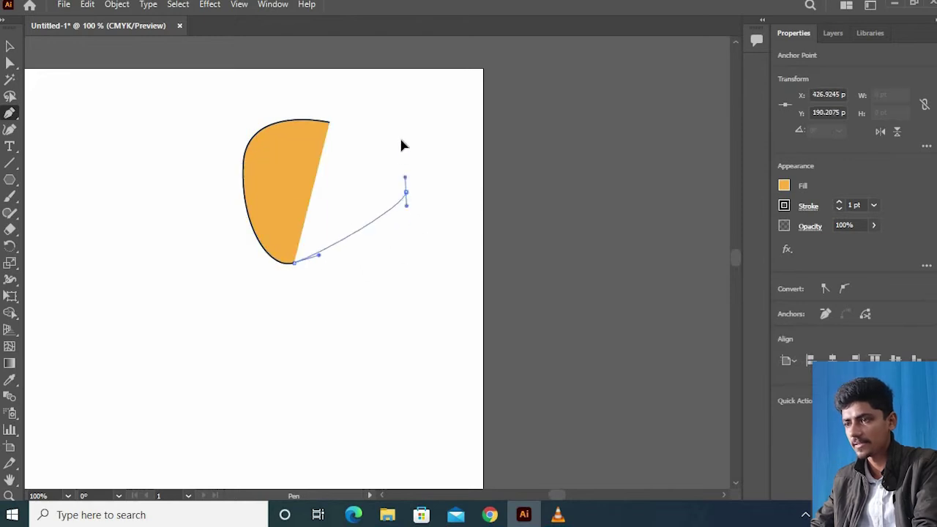
drag(325, 121, 268, 100)
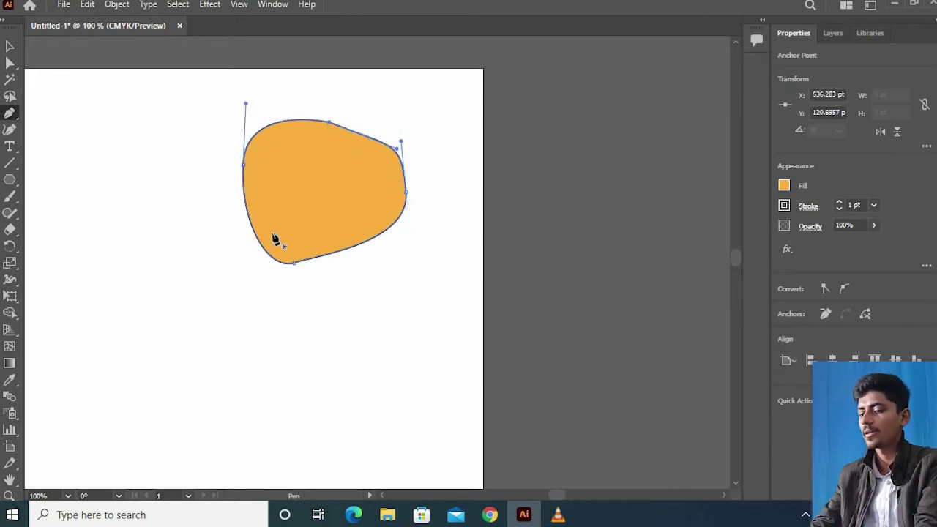
Undo the segments of the closed curved path until the artboard is empty again
key(a)
key(ctrl+z)
key(ctrl+z)
key(ctrl+z)
key(ctrl+z)
key(ctrl+z)
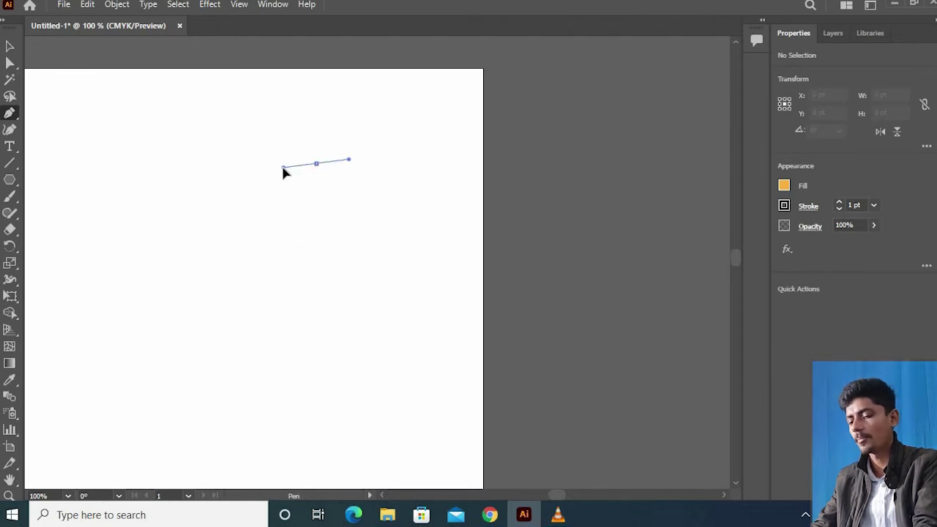
Draw a closed curved path through four anchors, removing the outgoing handles at the bottom and right anchors before continuing, and delete the shape
drag(285, 176, 317, 169)
drag(261, 212, 259, 293)
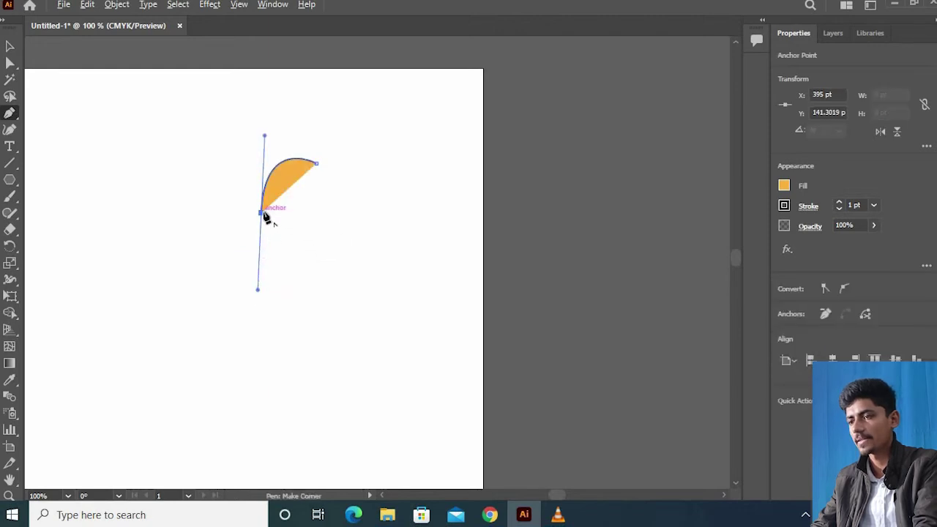
drag(305, 268, 354, 287)
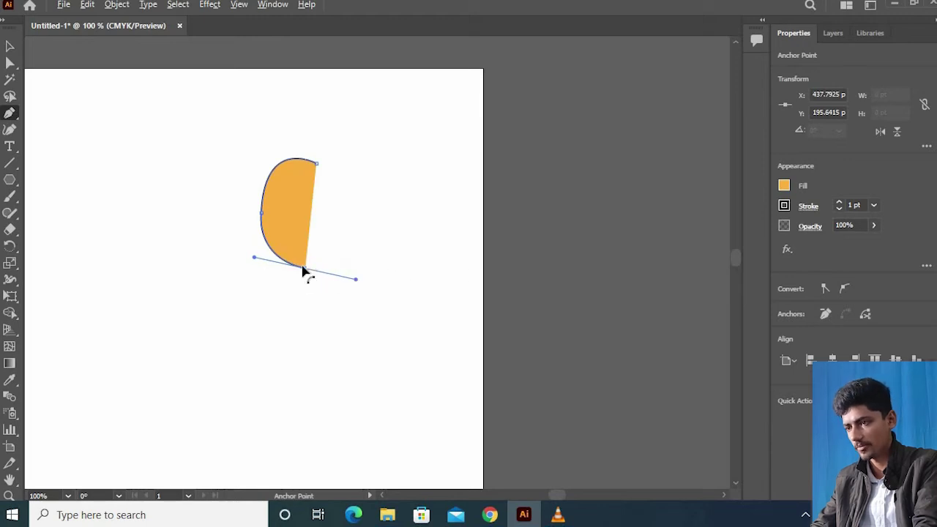
click(308, 268)
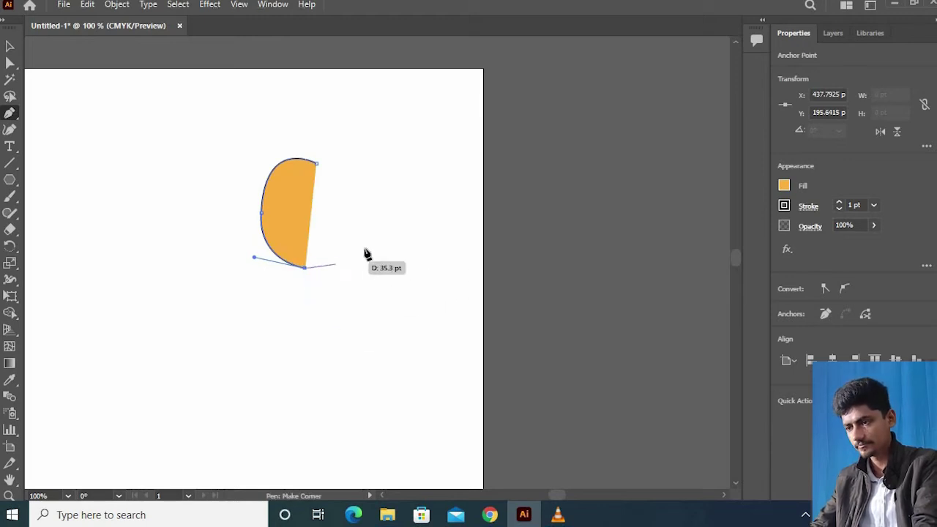
drag(374, 213, 375, 171)
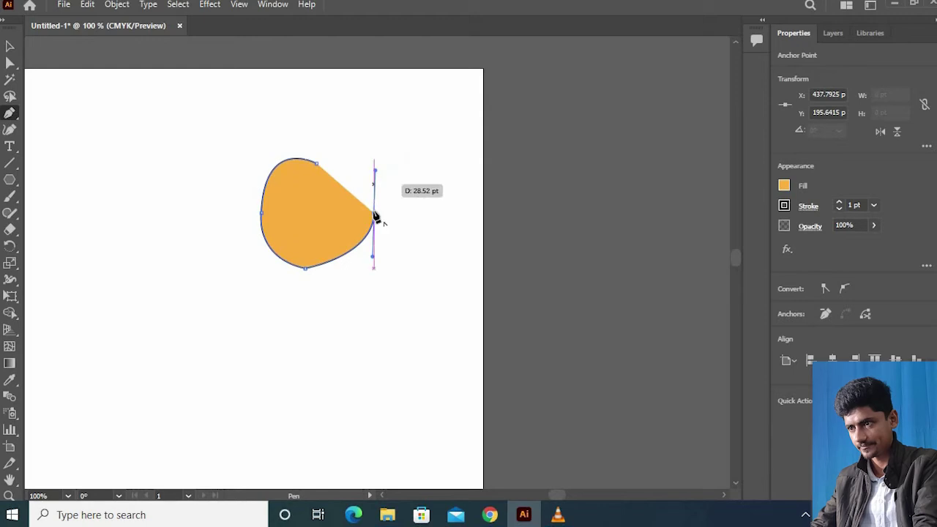
click(373, 213)
drag(316, 162, 290, 147)
ctrl+click(326, 215)
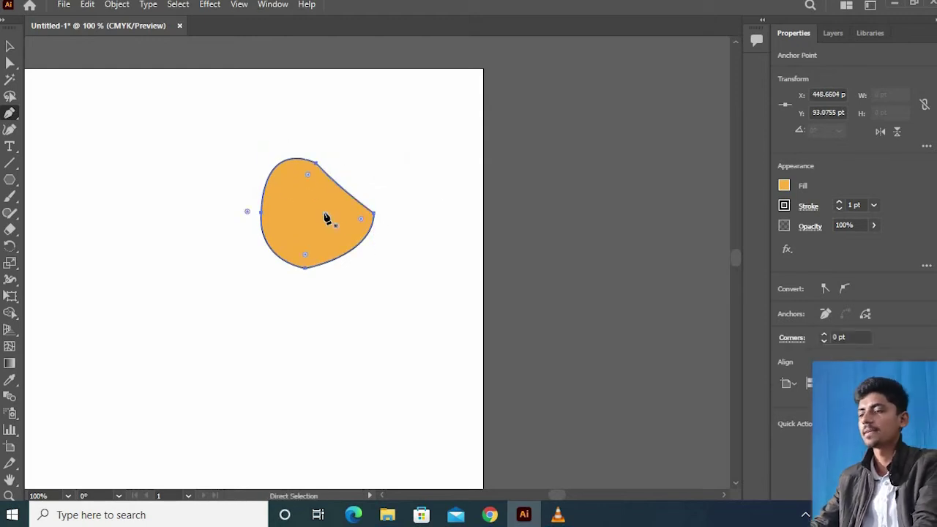
key(Delete)
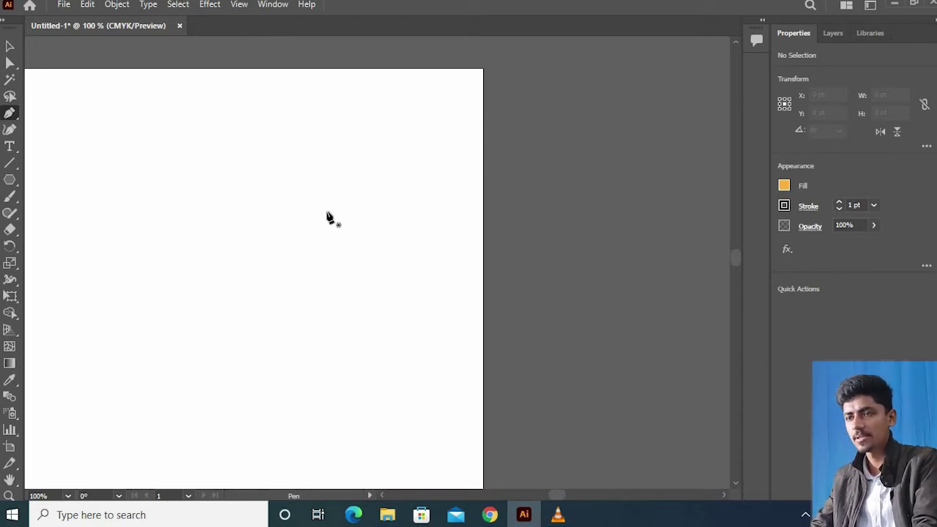
click(170, 193)
drag(178, 223, 366, 209)
key(ctrl+z)
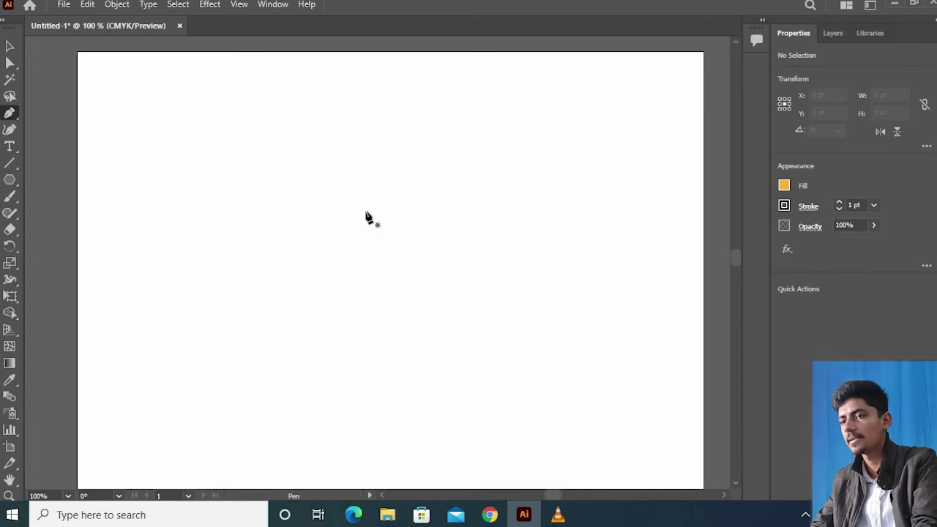
Draw a closed straight-sided rectangle about 228 by 194 pt with the Pen tool in the artboard's upper middle
click(11, 114)
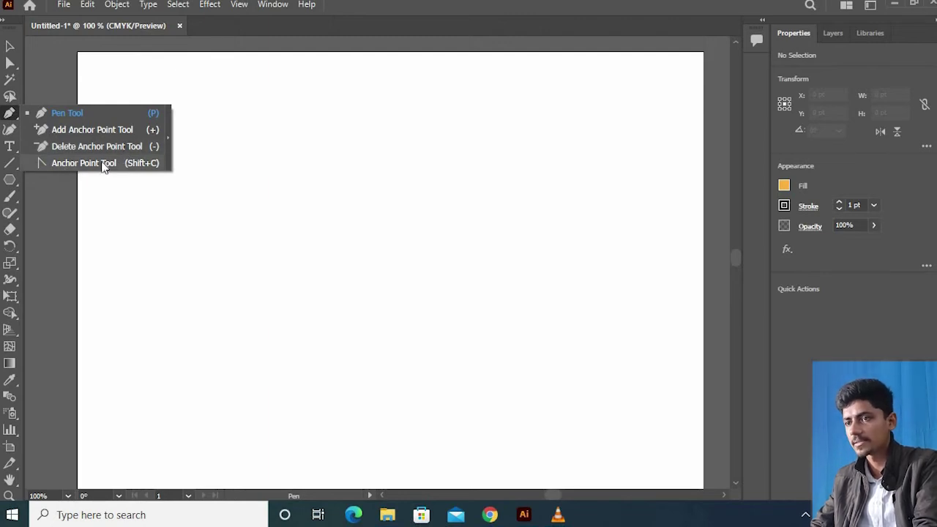
click(96, 113)
click(336, 112)
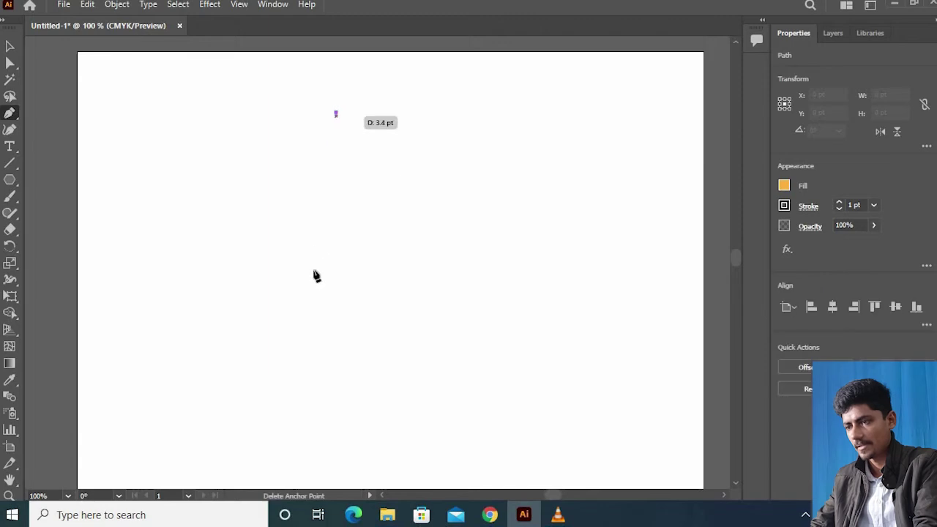
click(336, 311)
click(569, 311)
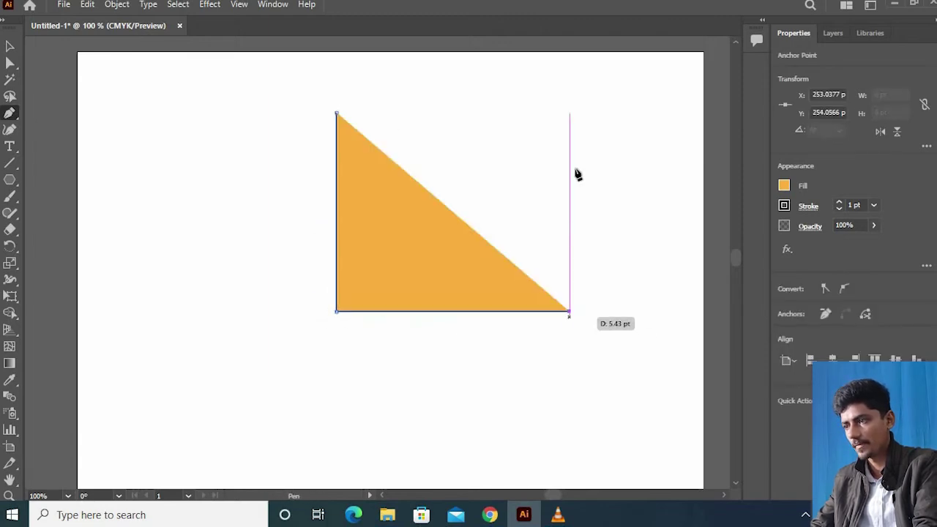
click(570, 113)
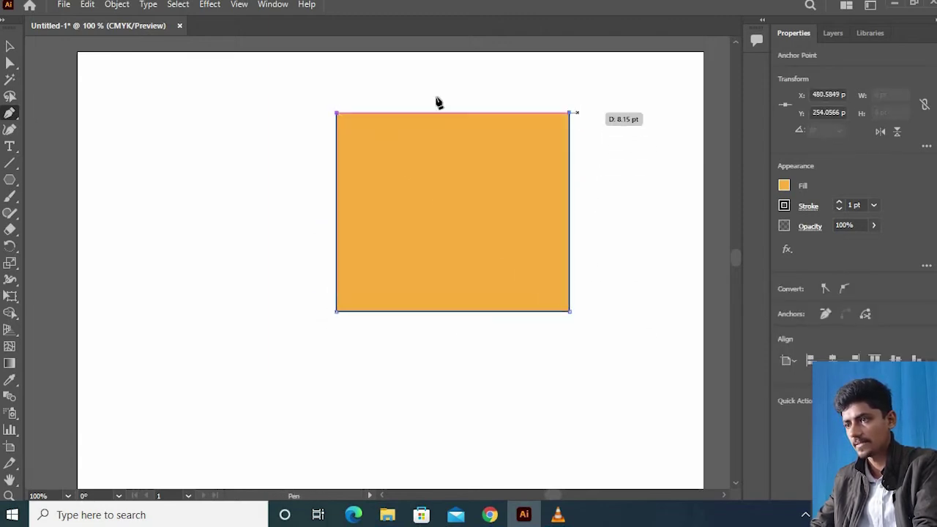
click(337, 113)
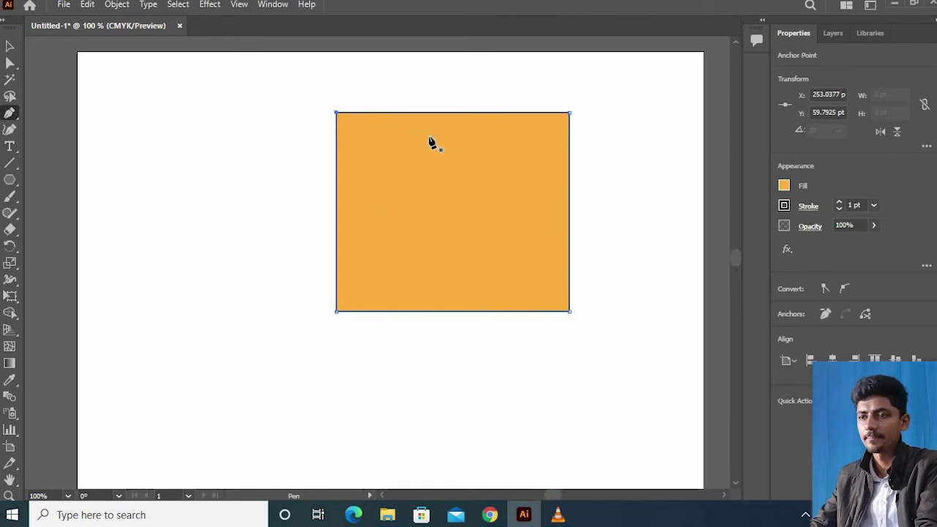
Add an anchor point near the middle of each of the rectangle's four sides with the Add Anchor Point tool
click(9, 115)
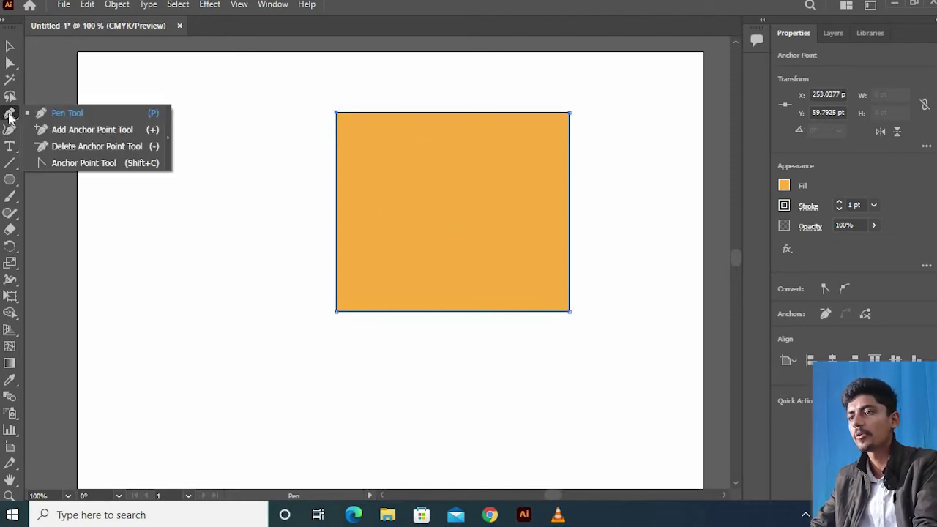
click(81, 130)
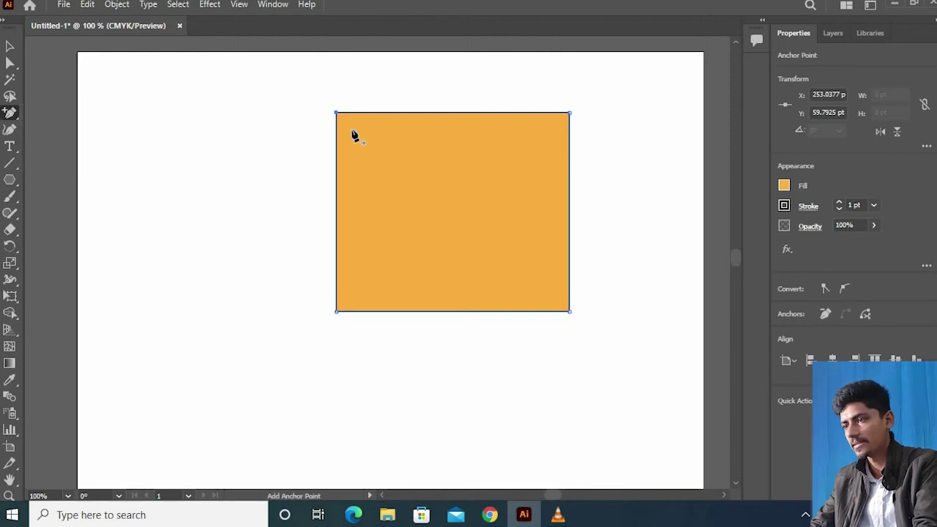
click(462, 113)
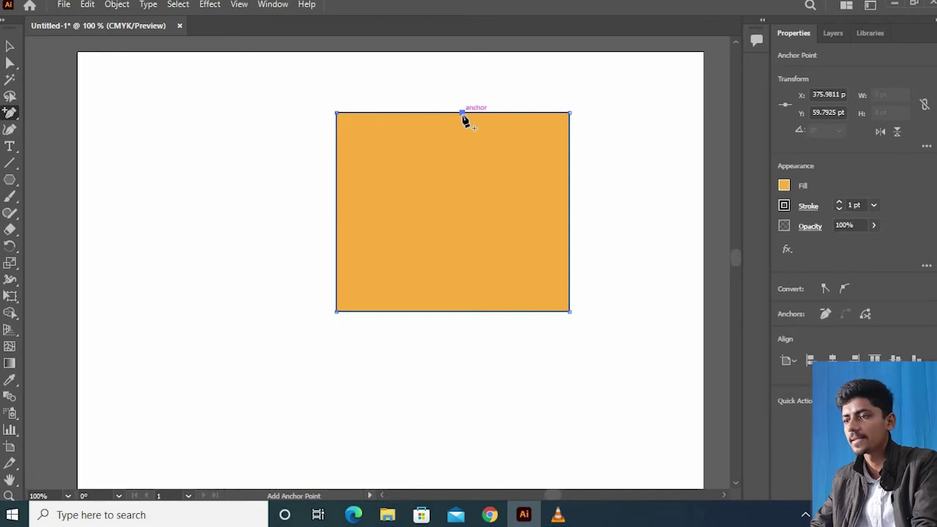
click(337, 212)
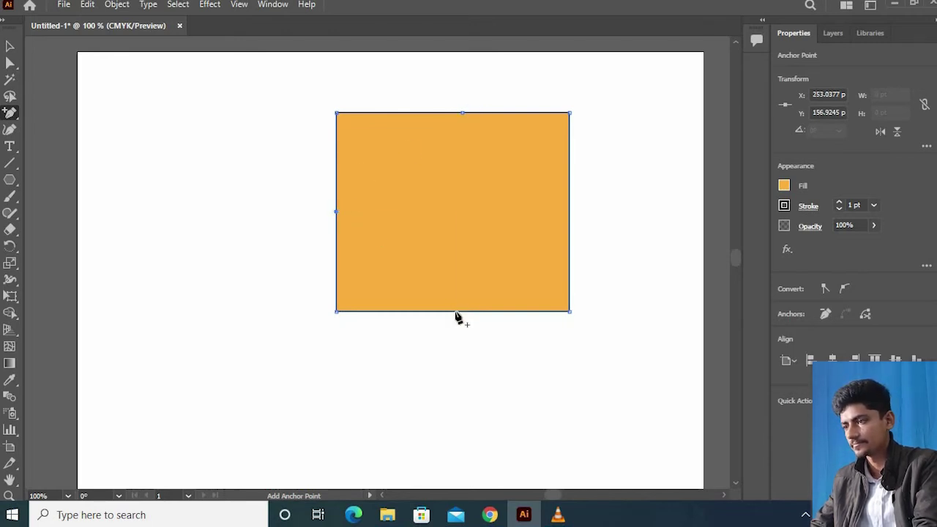
click(453, 312)
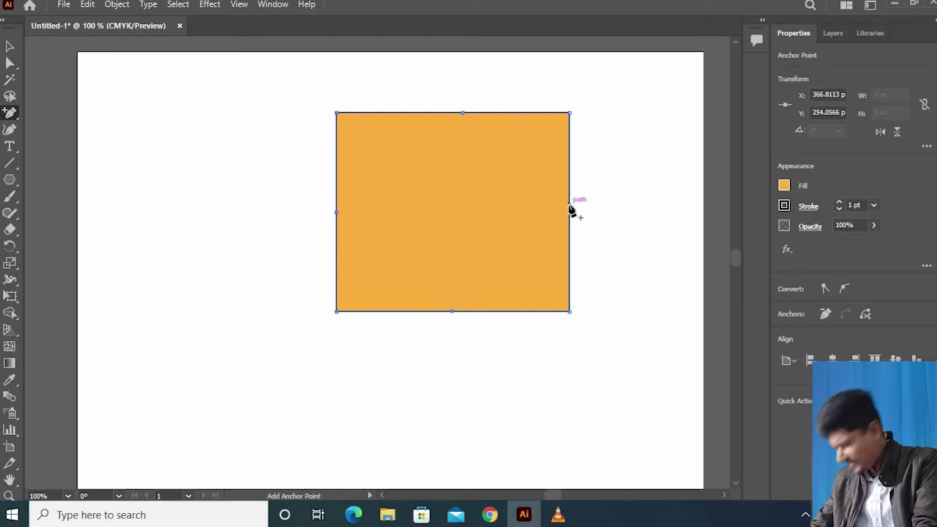
click(570, 206)
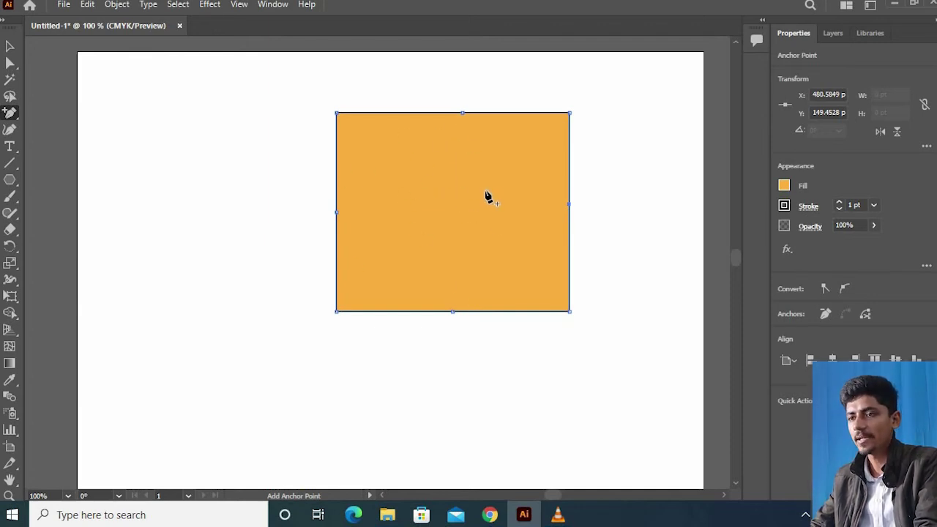
Select the rectangle's four mid-side anchor points together, leaving the corner anchors unselected, ready for direct editing
click(11, 64)
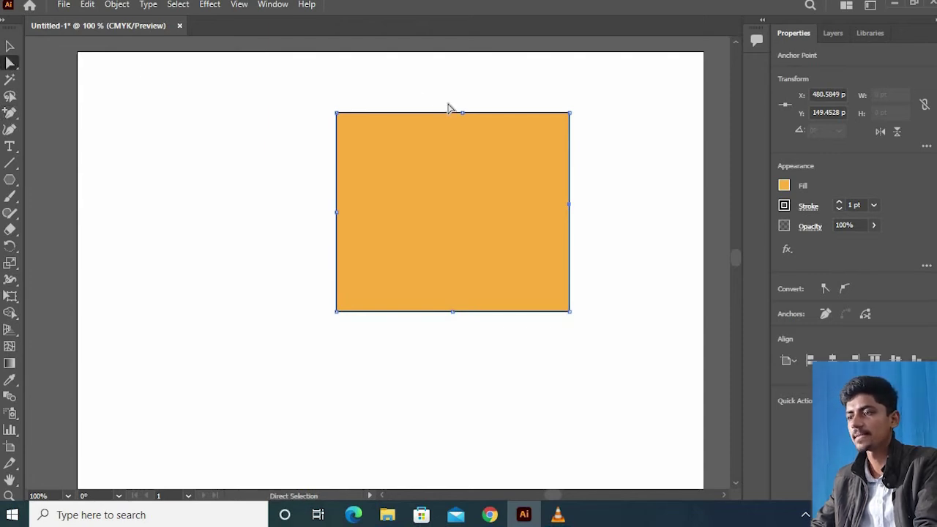
click(337, 212)
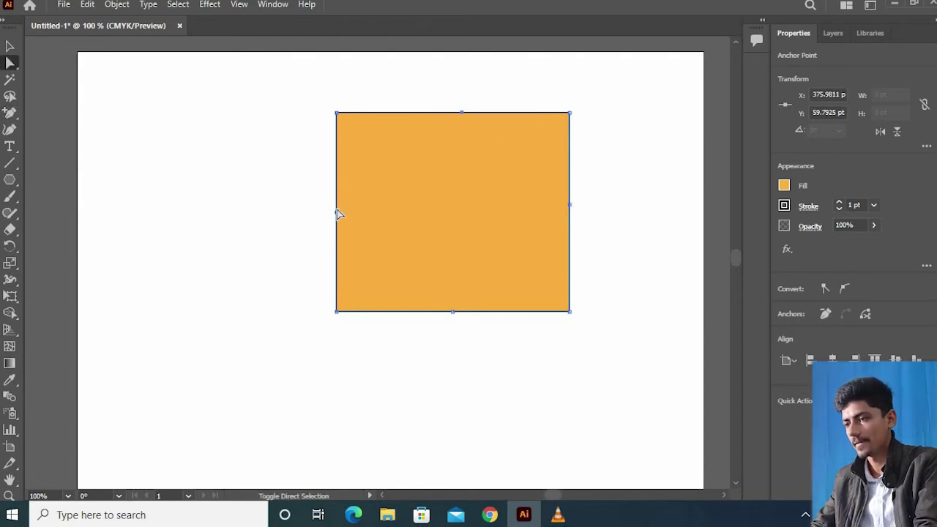
click(398, 254)
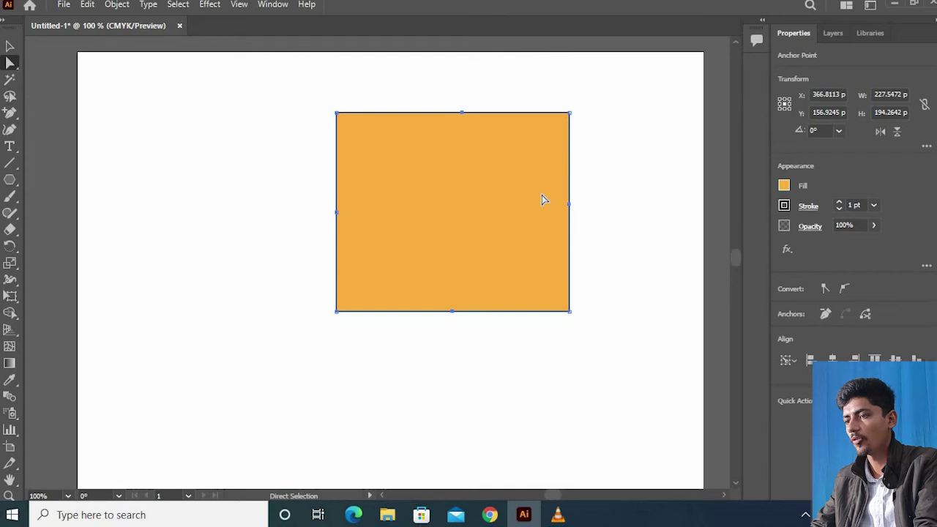
mouse_move(570, 210)
mouse_down()
mouse_move(620, 209)
mouse_move(569, 208)
mouse_up()
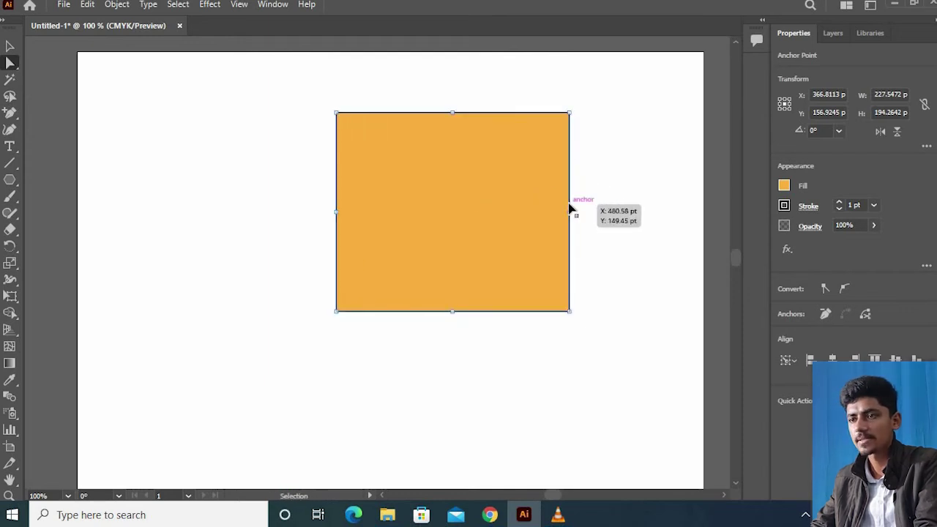
click(11, 98)
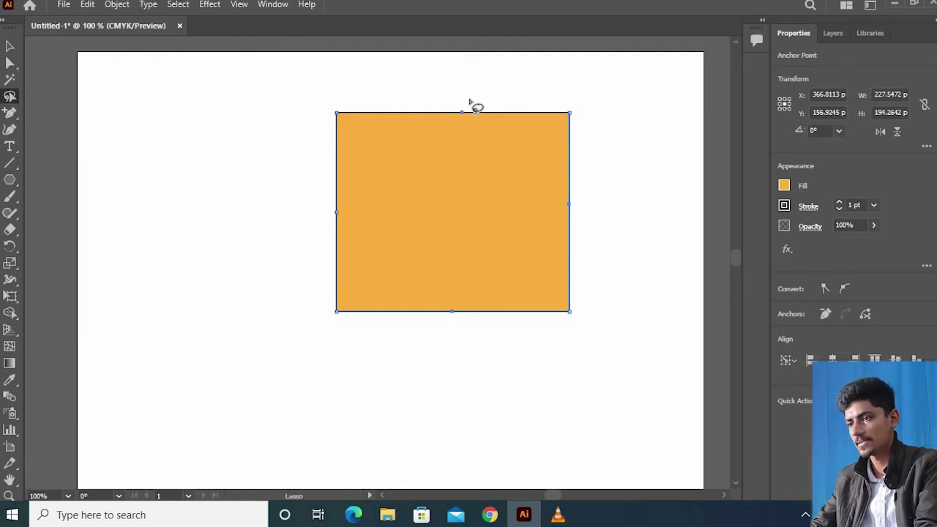
mouse_move(408, 137)
mouse_down()
mouse_move(327, 189)
mouse_move(298, 231)
mouse_move(442, 329)
mouse_move(466, 324)
mouse_move(606, 226)
mouse_move(463, 106)
mouse_up()
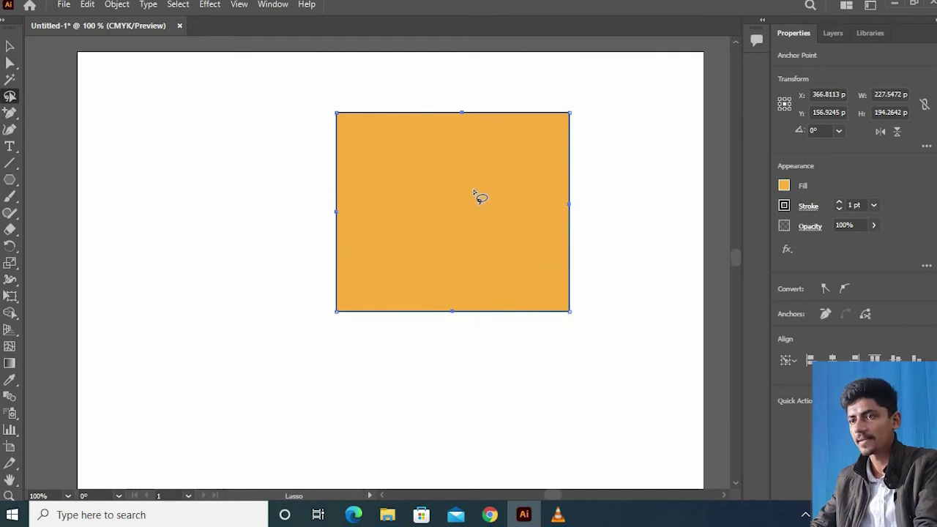
key(a)
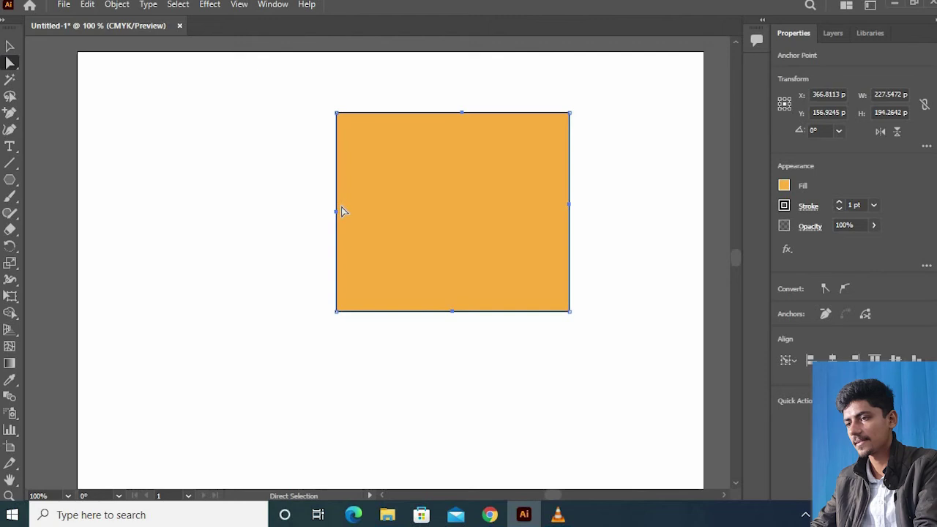
Move the four selected mid-side anchors slightly left and down together, and round their corners to about 216 pt
drag(348, 212, 302, 238)
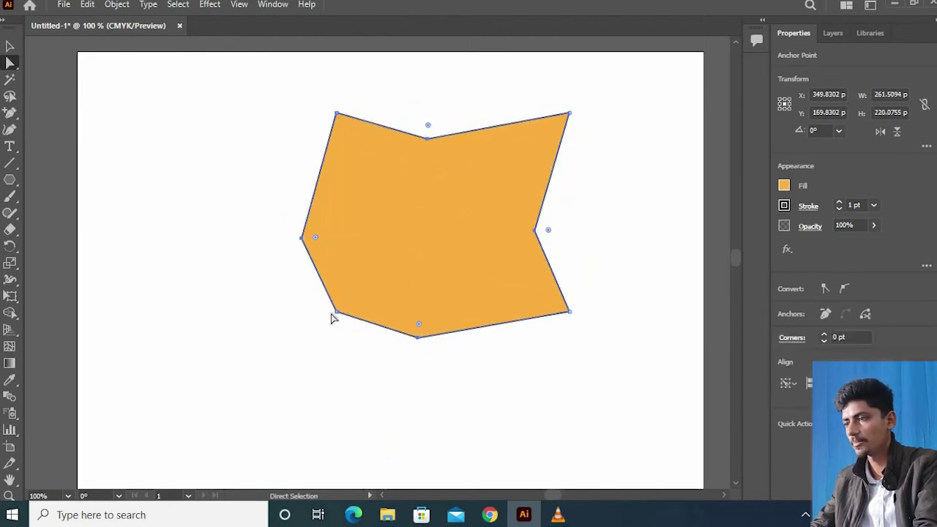
drag(302, 238, 333, 221)
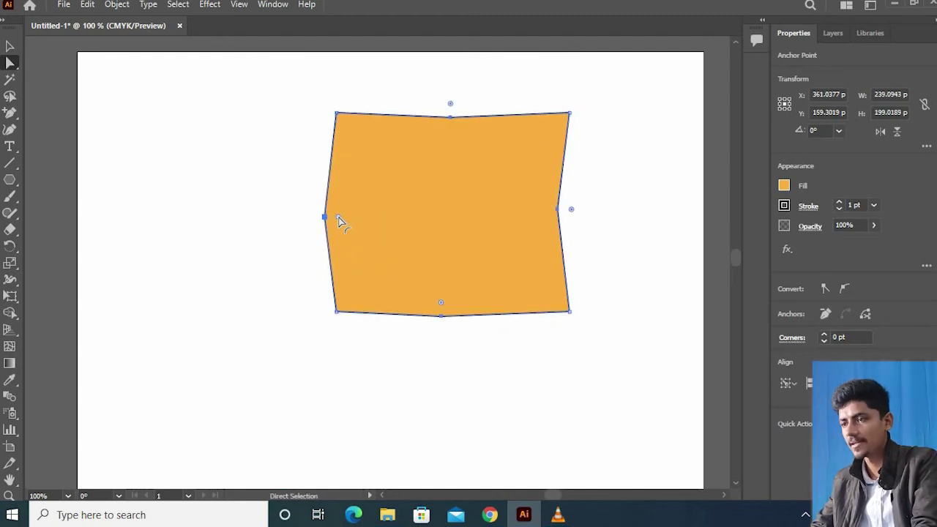
drag(338, 220, 497, 237)
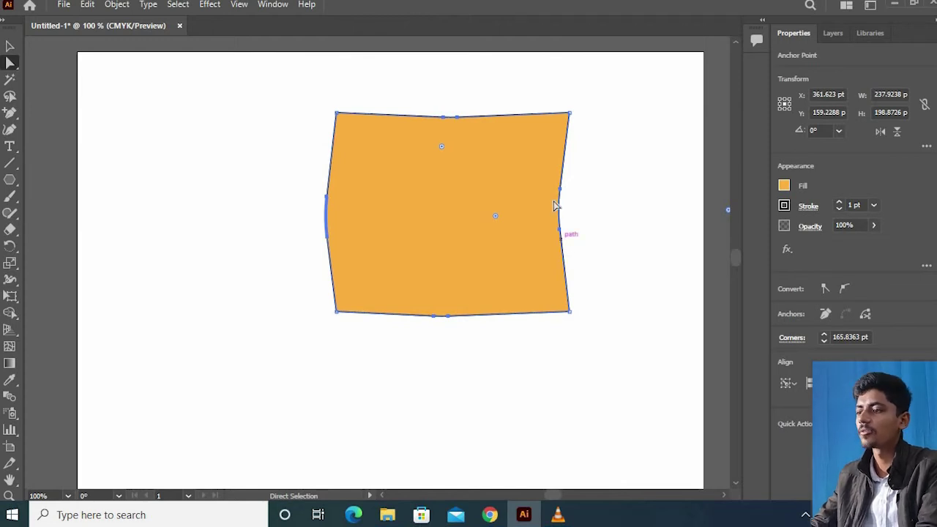
drag(495, 218, 549, 224)
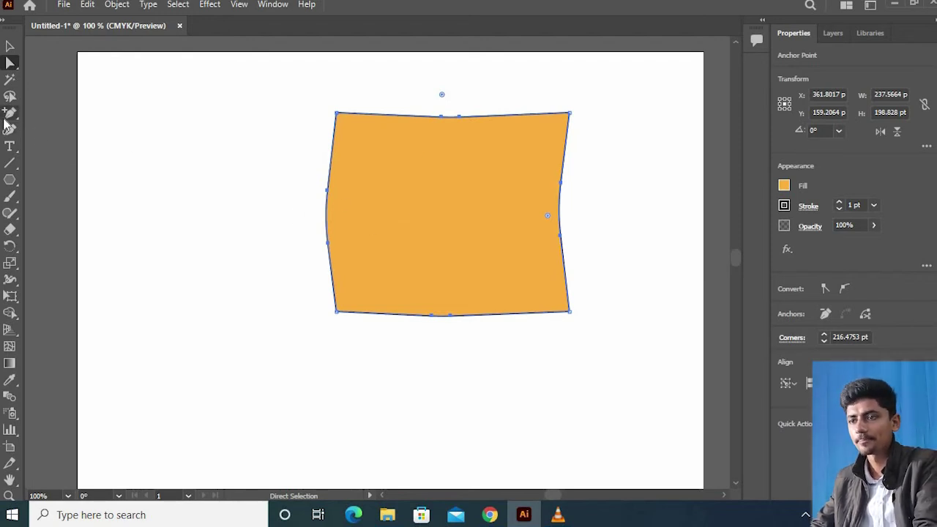
Delete the left one of the two middle anchors on the shape's upper edge with the Delete Anchor Point tool
drag(10, 115, 57, 148)
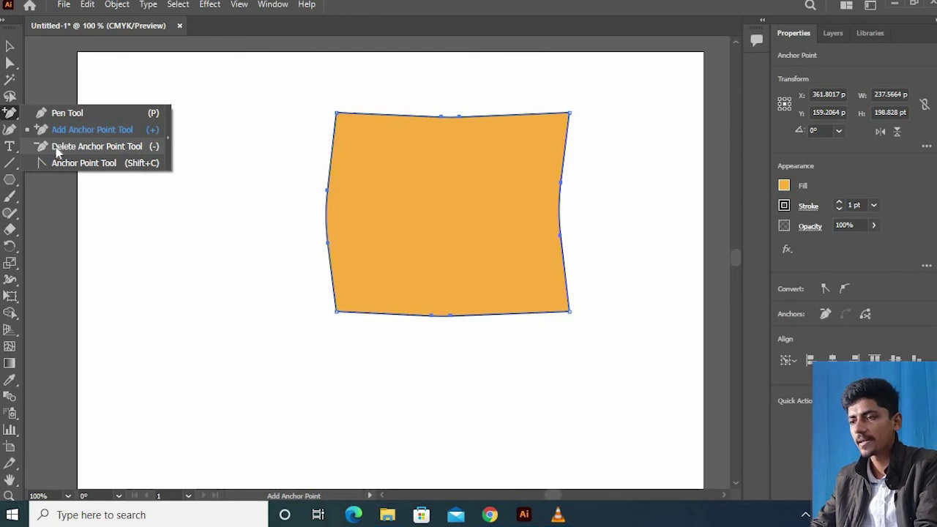
drag(57, 149, 58, 149)
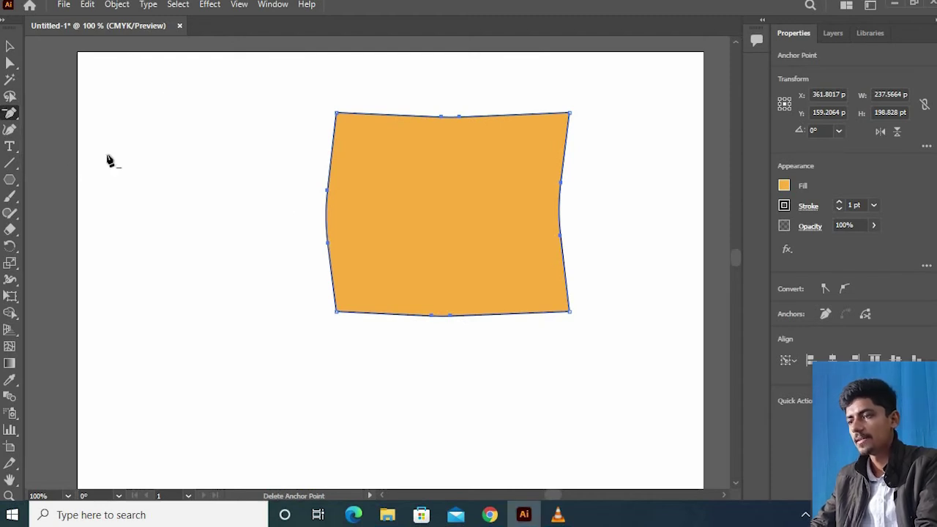
click(442, 120)
click(431, 202)
click(589, 273)
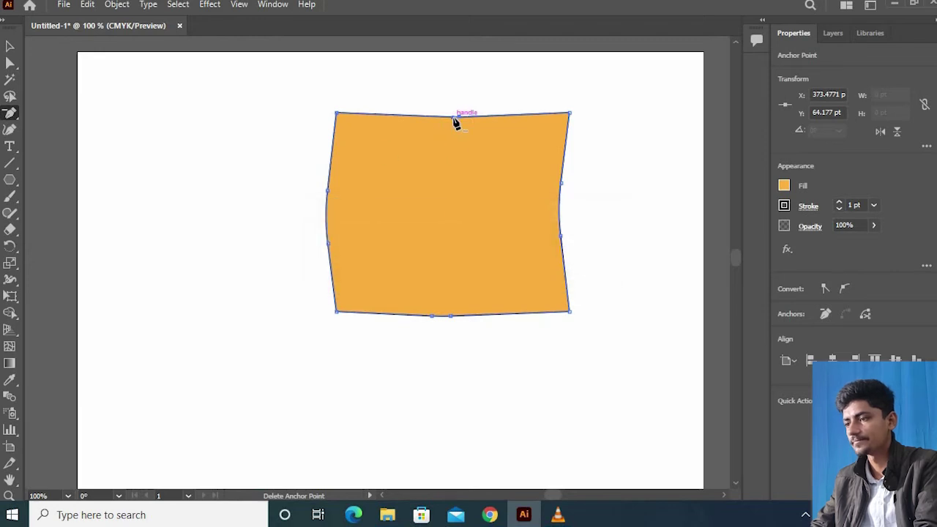
Delete the remaining middle anchor on the shape's upper edge and both middle anchors on its left edge
click(459, 118)
key(Return)
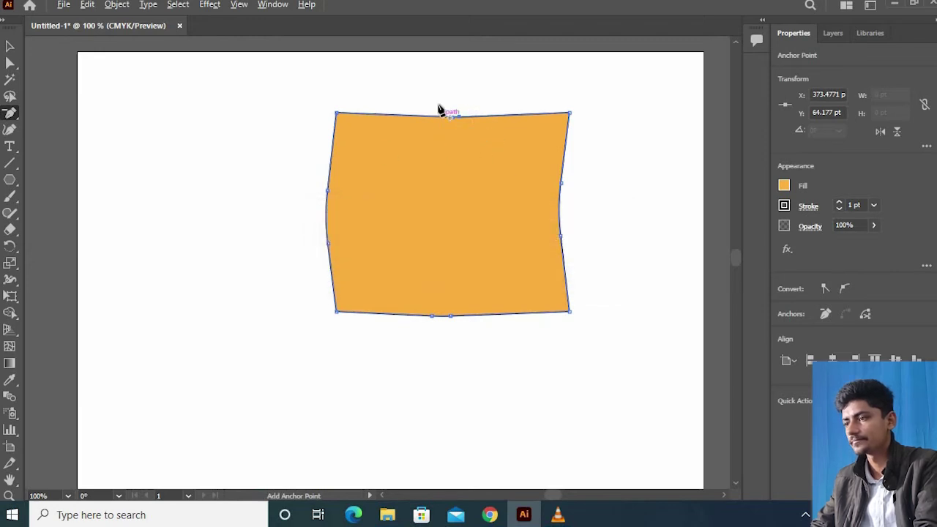
scroll(439, 109, up, 4)
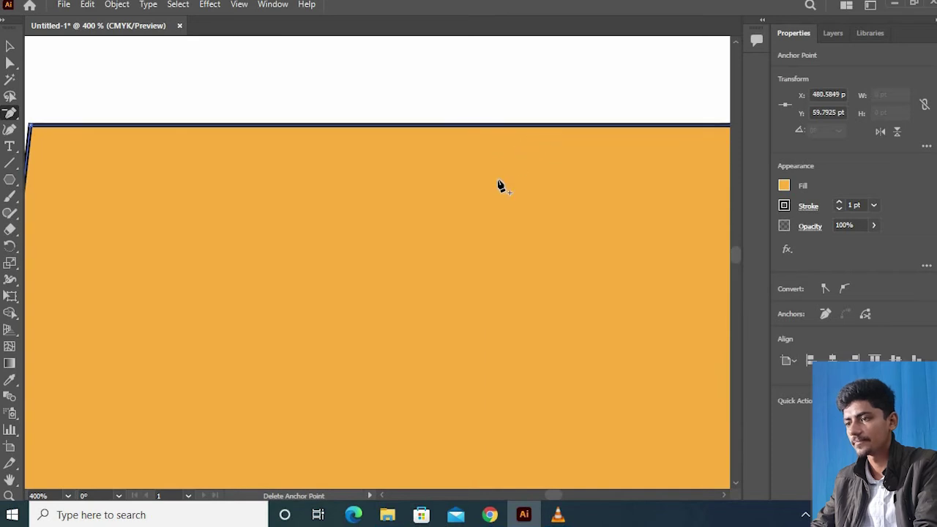
scroll(498, 184, down, 5)
scroll(414, 247, up, 3)
click(411, 208)
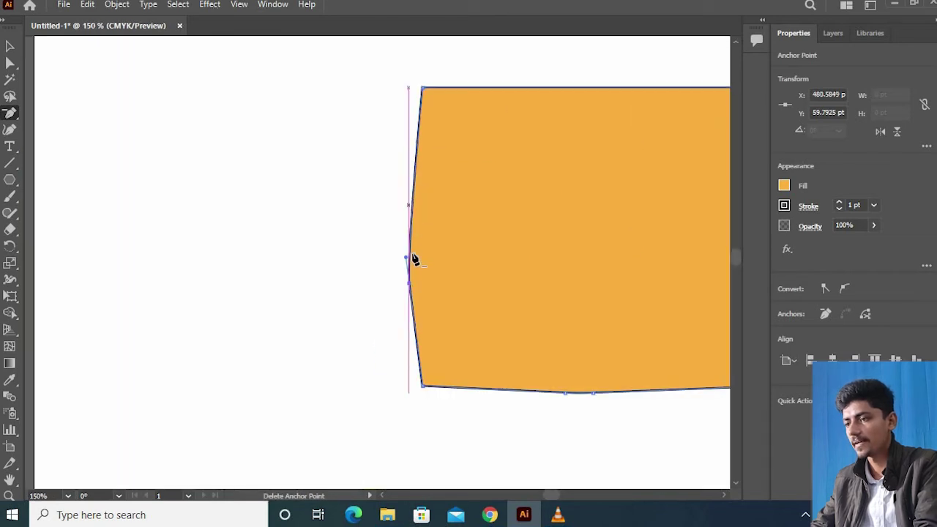
click(410, 285)
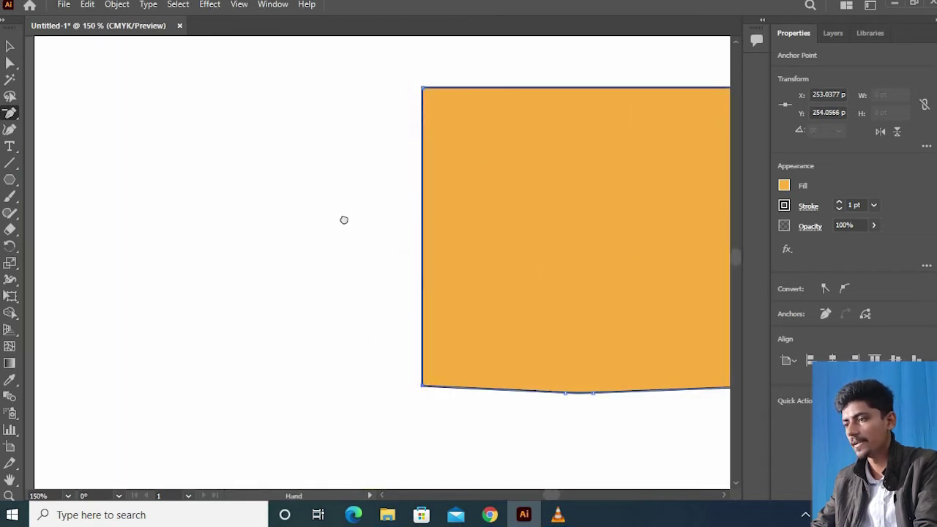
Delete the middle anchors on the shape's right and lower edges, leaving only the four corner anchors
scroll(567, 184, right, 4)
scroll(566, 184, down, 1)
click(564, 205)
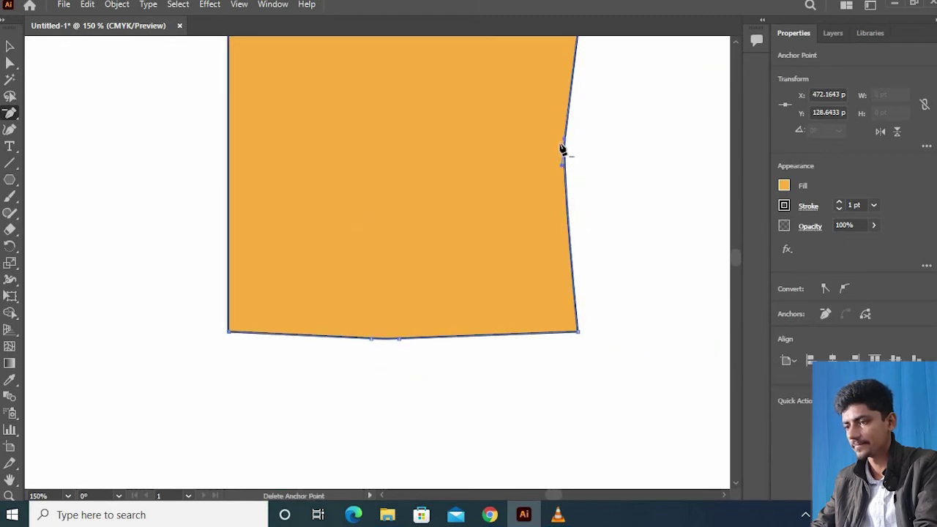
click(564, 140)
click(375, 341)
click(375, 341)
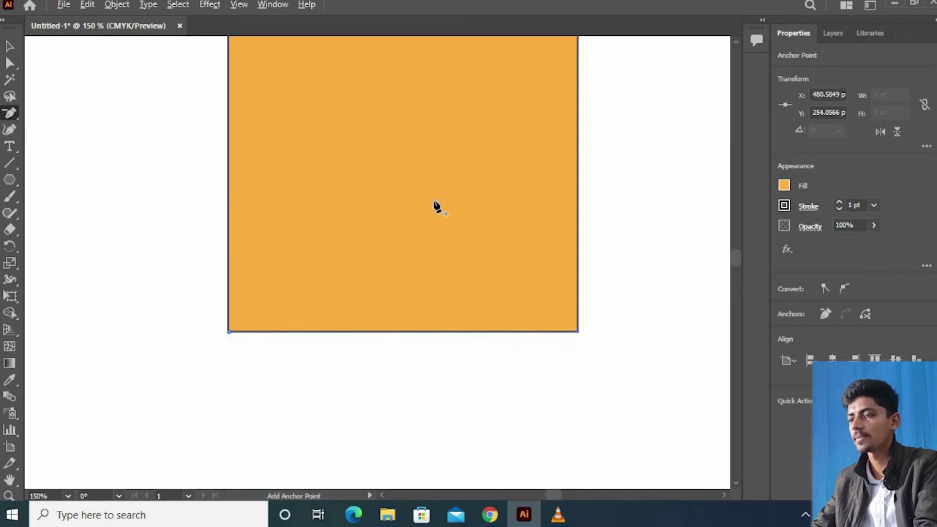
key(ctrl+minus)
drag(373, 142, 440, 251)
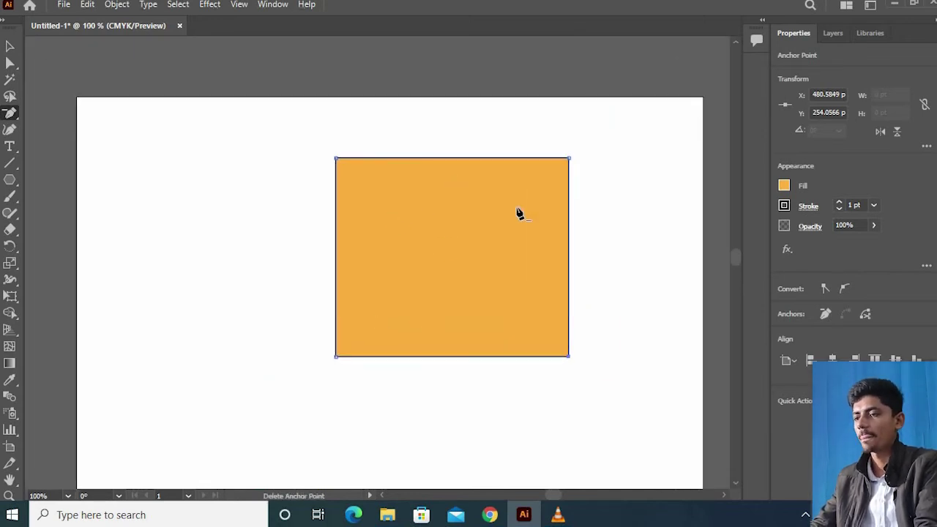
Convert the rectangle's upper-left and upper-right corners to smooth points with the Anchor Point tool, pulling out direction handles to curve the adjacent edges
click(9, 113)
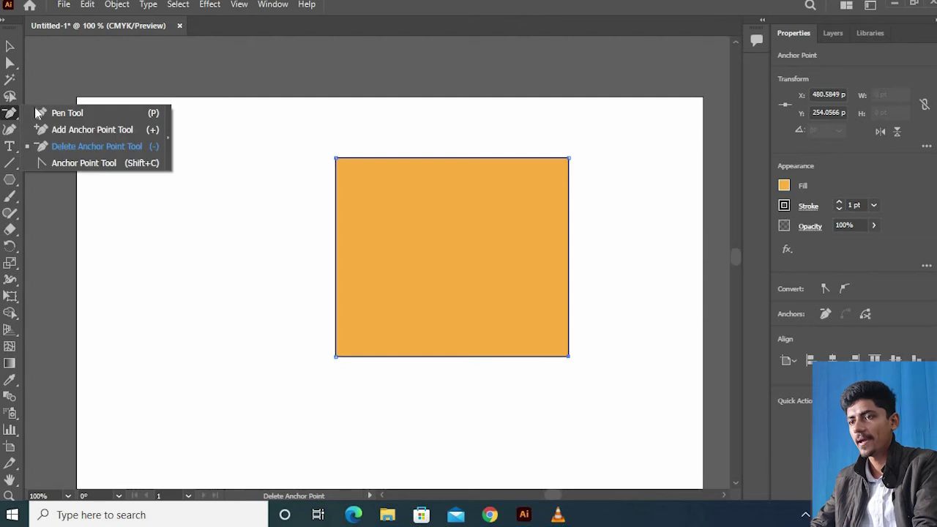
click(94, 163)
click(337, 159)
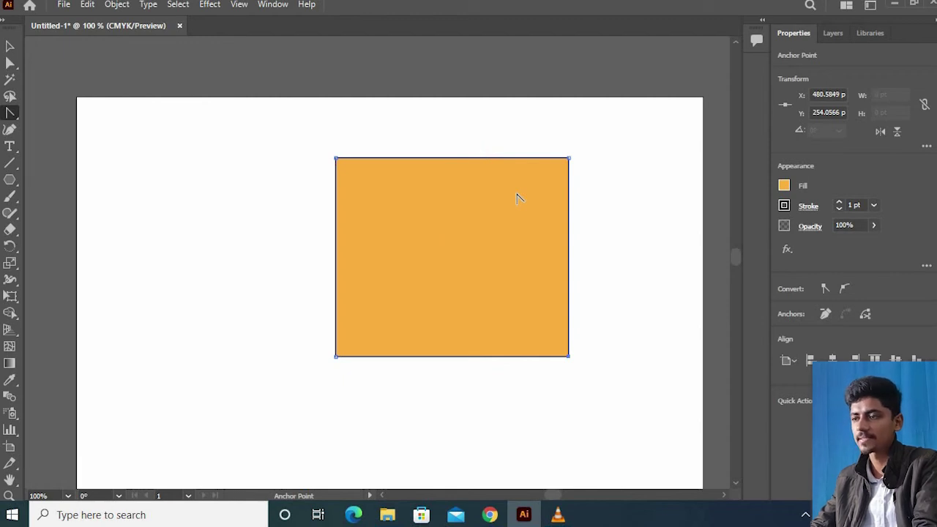
click(336, 159)
drag(333, 165, 269, 226)
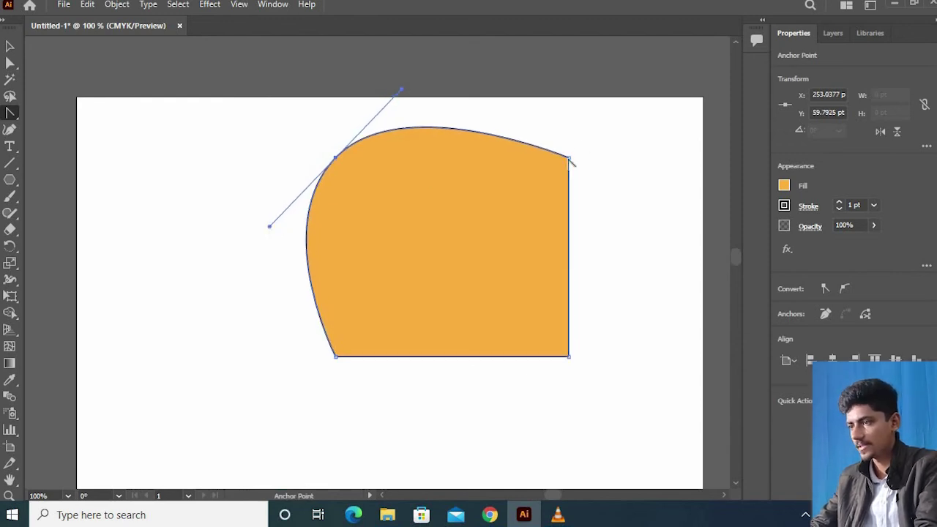
drag(571, 156, 546, 102)
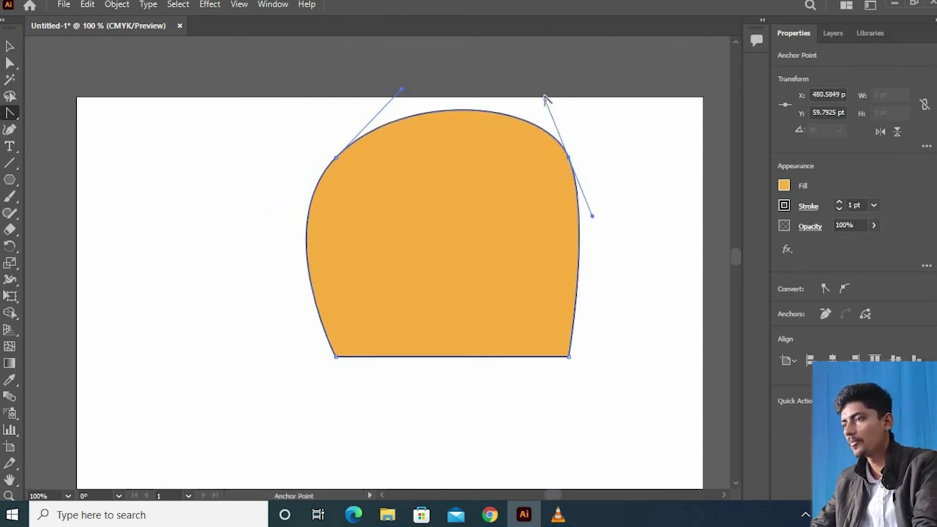
Bend the shape's upper edge inward by moving the direction handles of its two upper anchors below the edge
drag(546, 98, 578, 110)
drag(623, 152, 439, 236)
drag(401, 93, 399, 190)
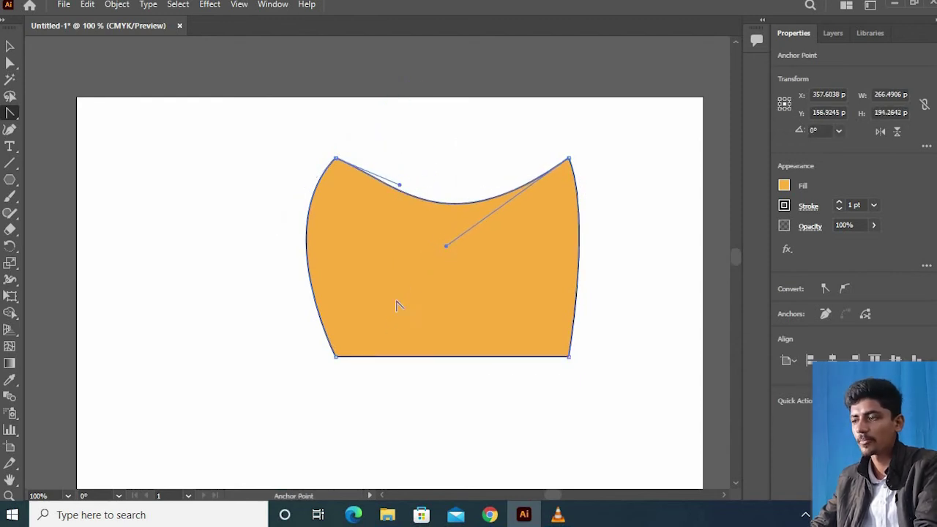
Convert both upper anchors back to sharp corners so their adjacent edges are straight
click(569, 158)
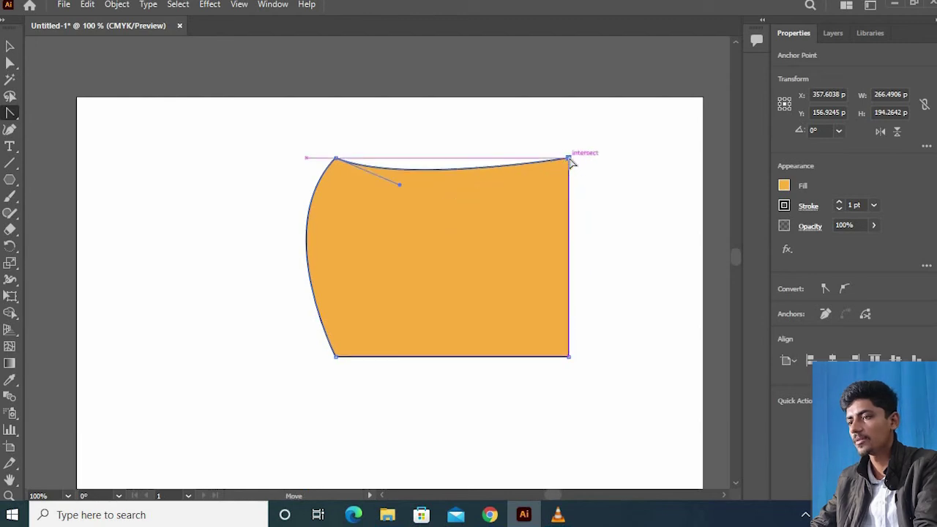
click(337, 159)
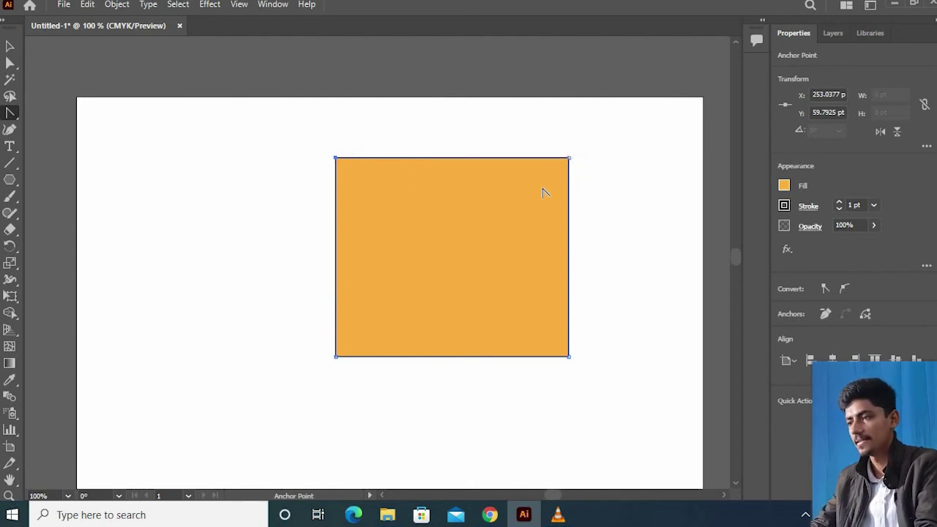
click(569, 158)
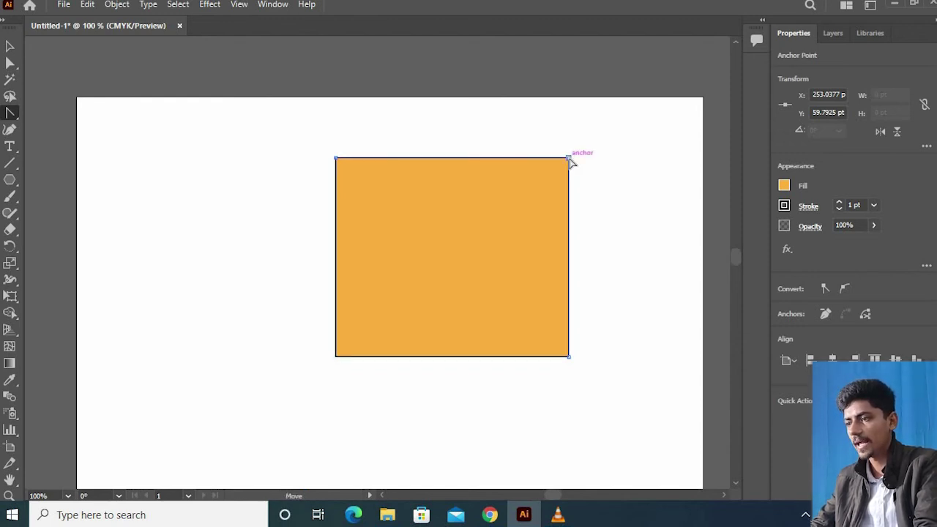
Curve the rectangle's two upper corners outward with the Anchor Point tool, and convert both back to sharp corners
drag(570, 159, 532, 102)
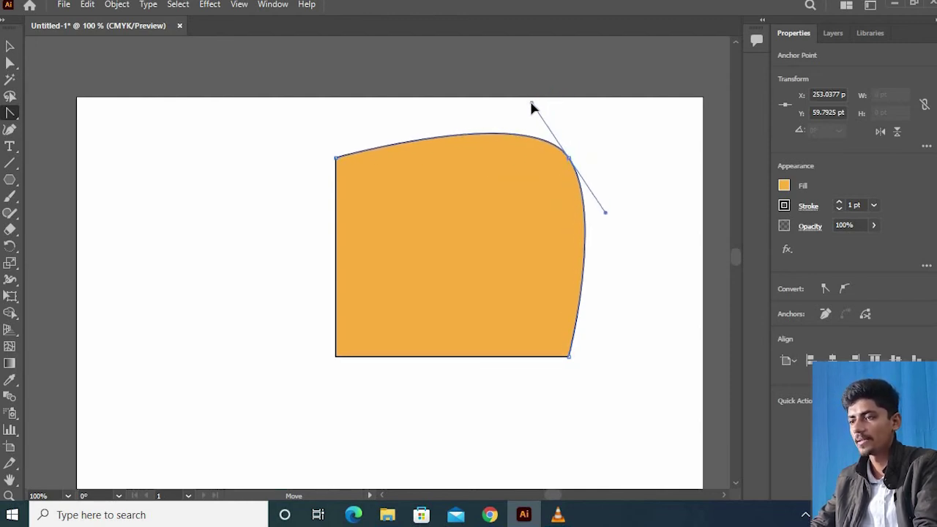
drag(337, 160, 292, 210)
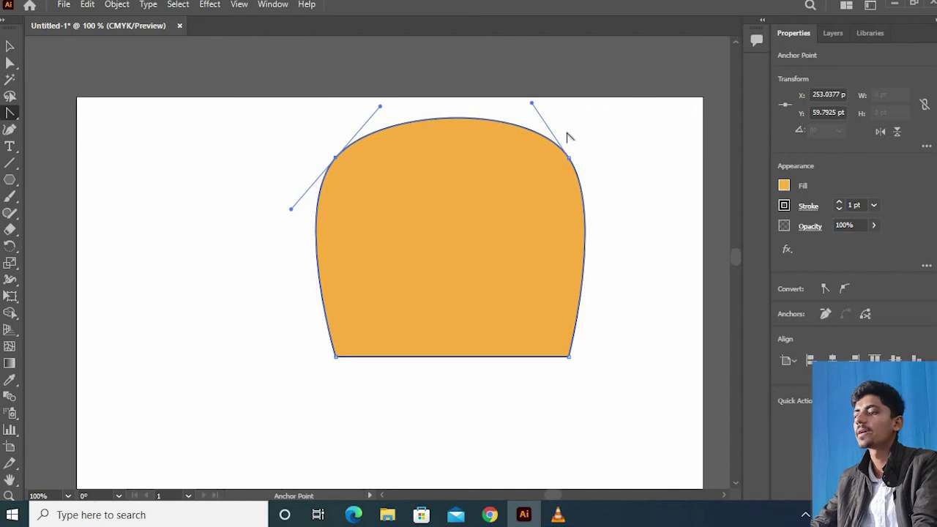
click(335, 159)
click(568, 158)
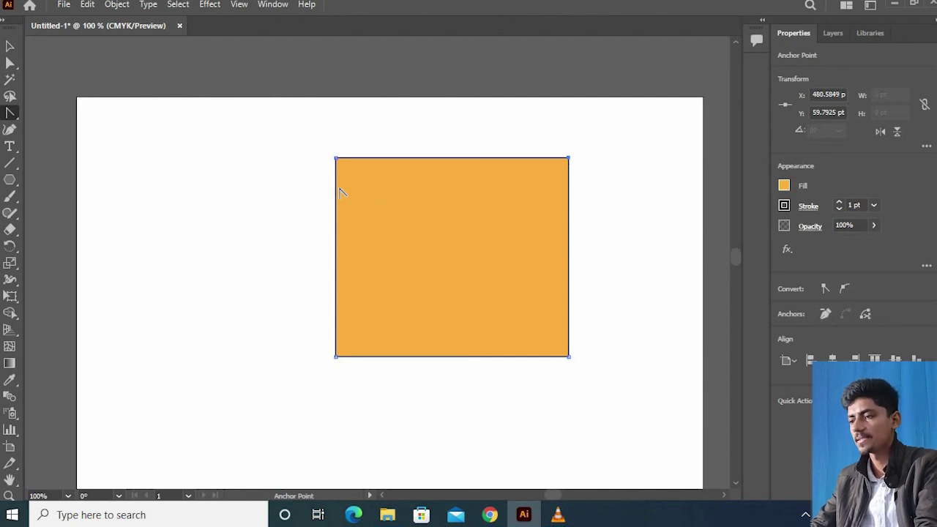
Convert all four corners of the rectangle to smooth points, pulling out direction handles so every side bulges outward
drag(569, 357, 620, 310)
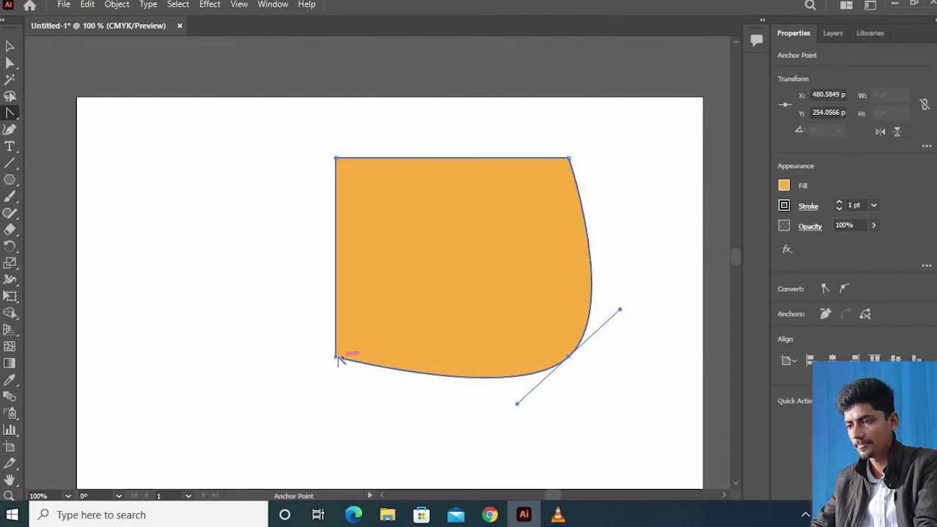
drag(344, 378, 365, 399)
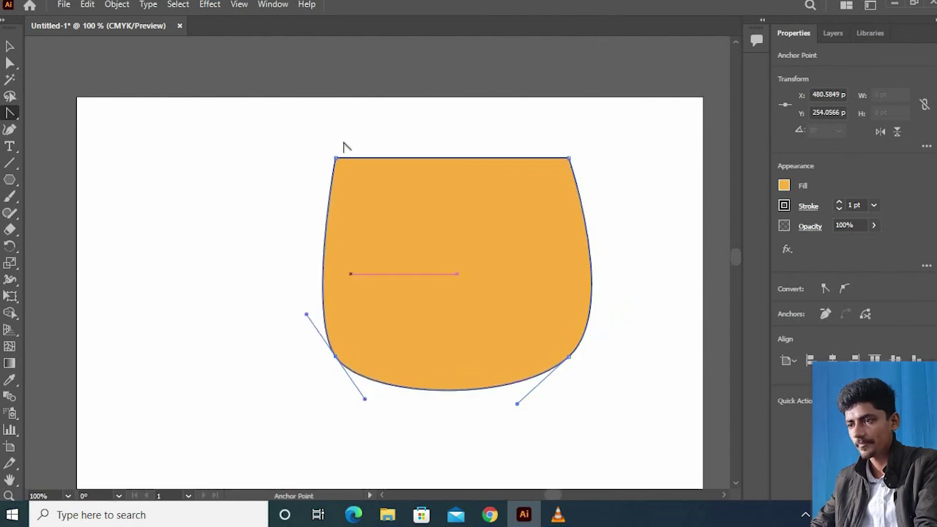
drag(336, 159, 295, 190)
drag(571, 157, 537, 124)
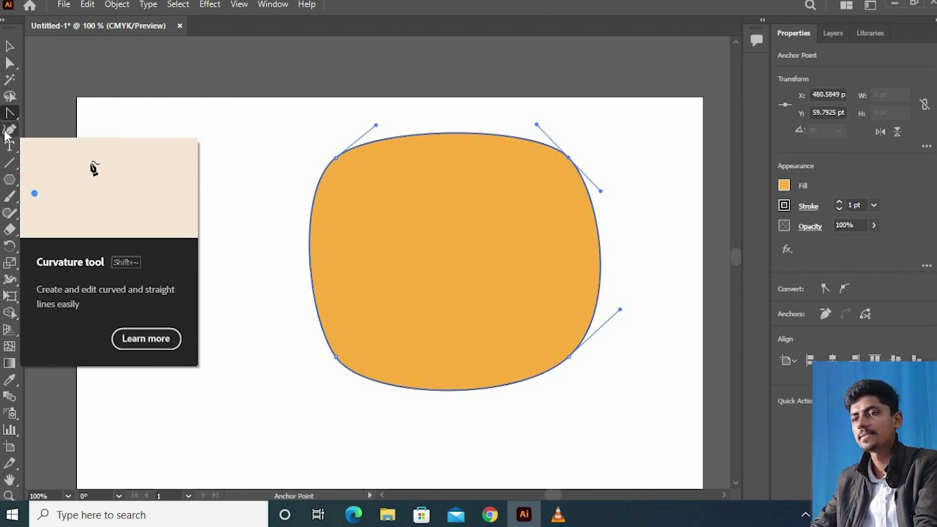
Draw a closed, tilted four-point oval about 113 by 175 pt beside the orange shape with the Curvature tool
click(6, 132)
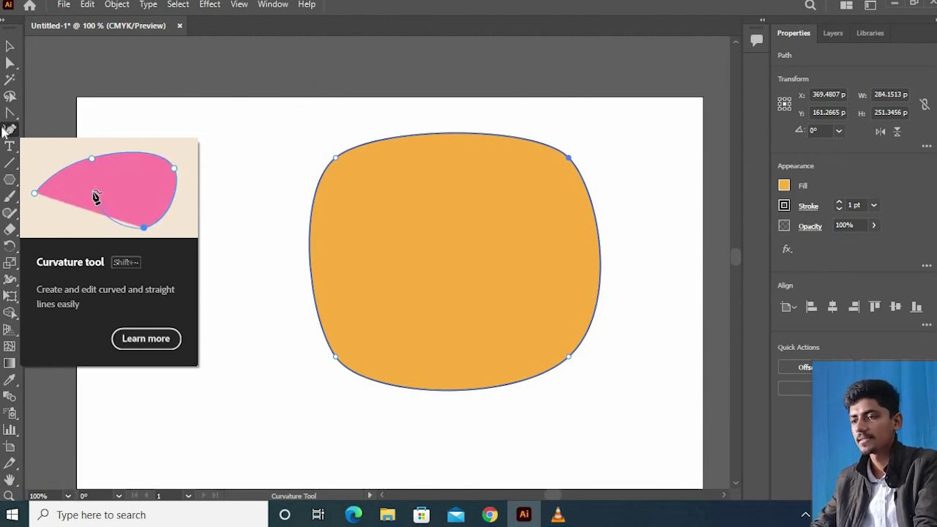
click(236, 228)
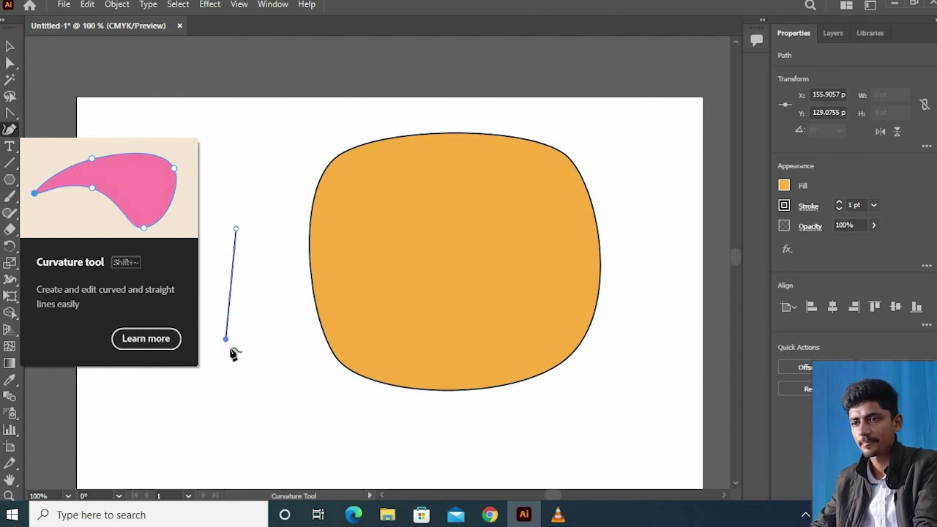
click(234, 345)
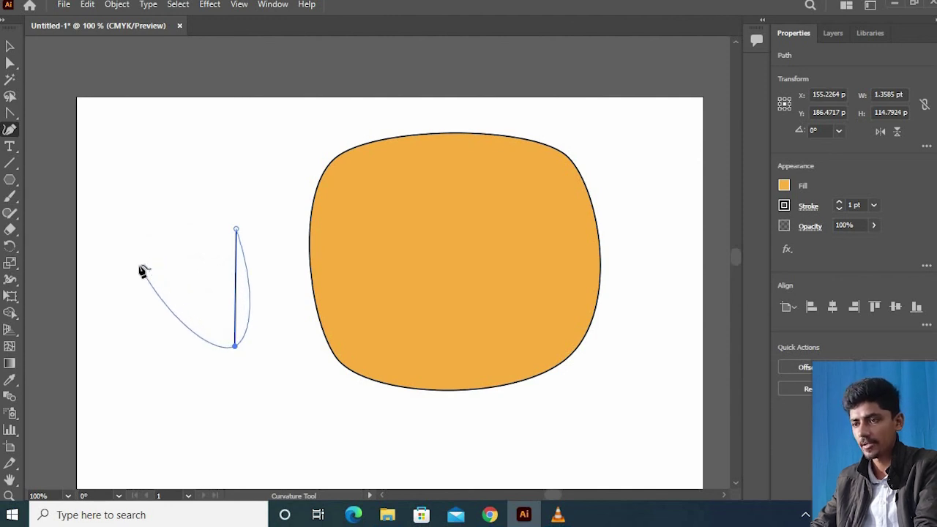
click(139, 265)
click(173, 170)
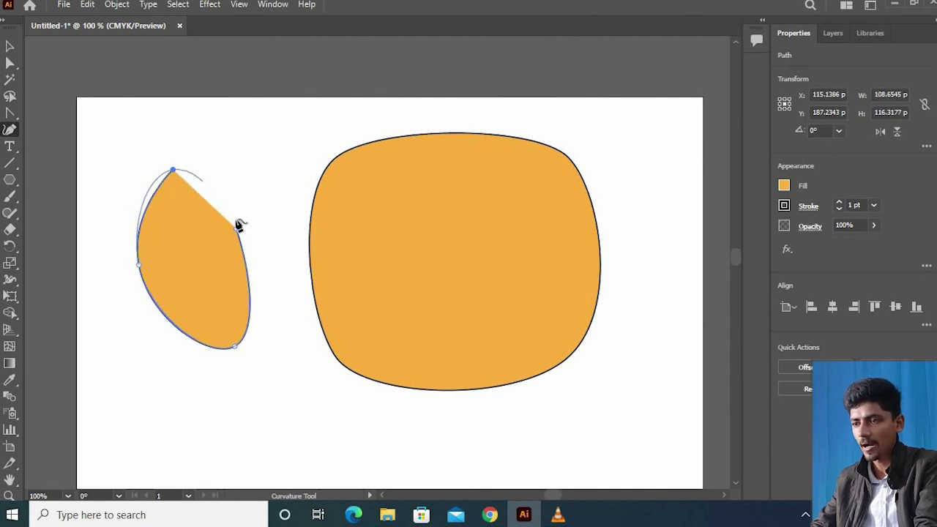
click(237, 229)
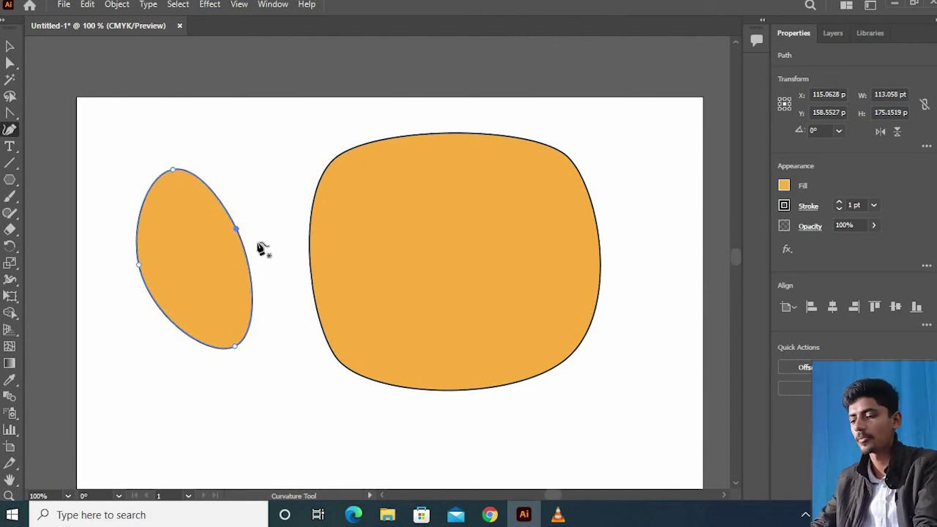
Delete all artwork and draw a closed four-point curved shape about 263 by 219 pt with the Curvature tool
key(ctrl+a)
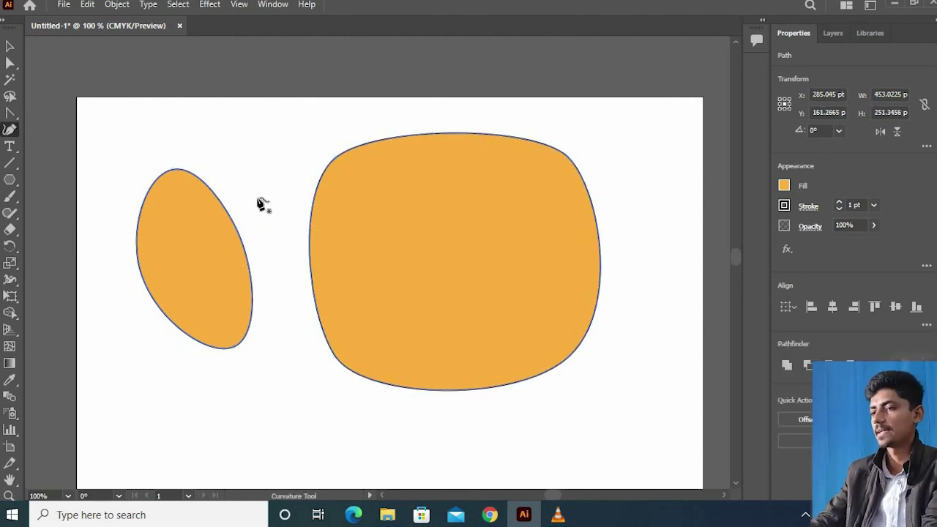
key(Delete)
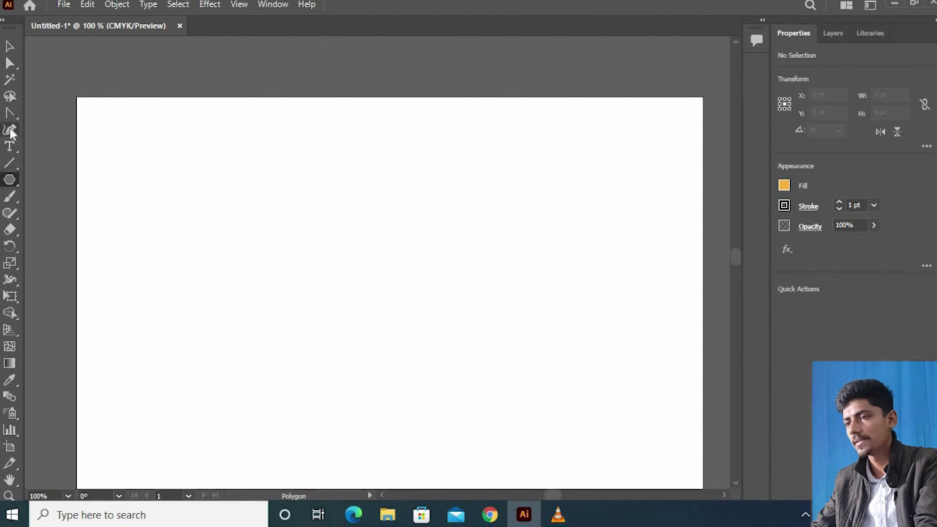
click(258, 261)
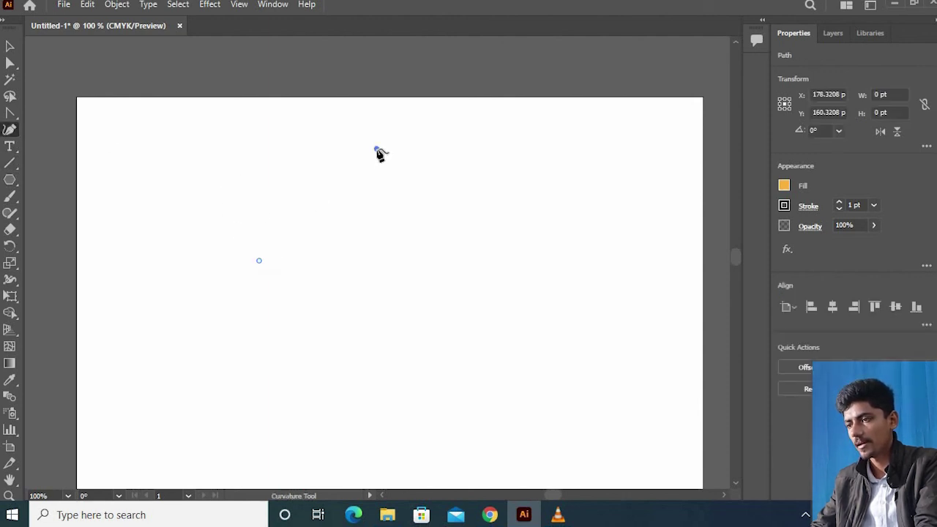
click(376, 149)
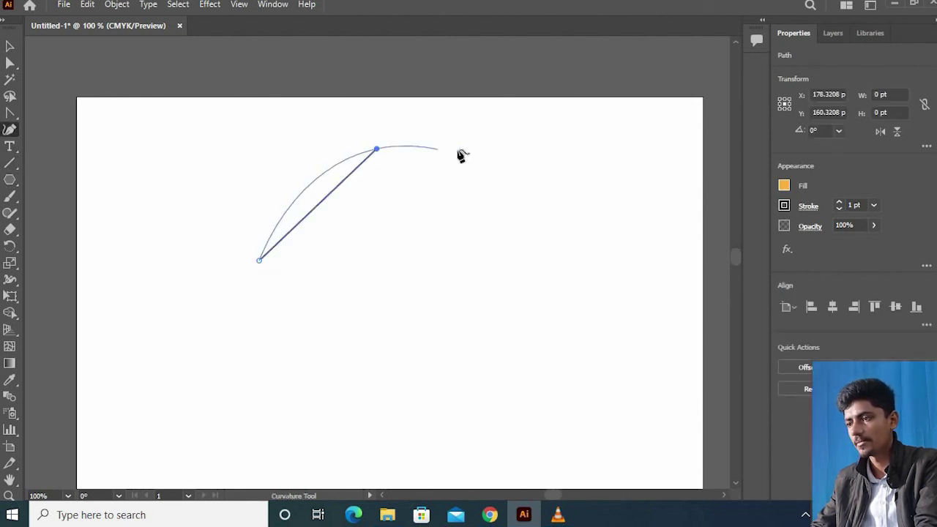
click(515, 190)
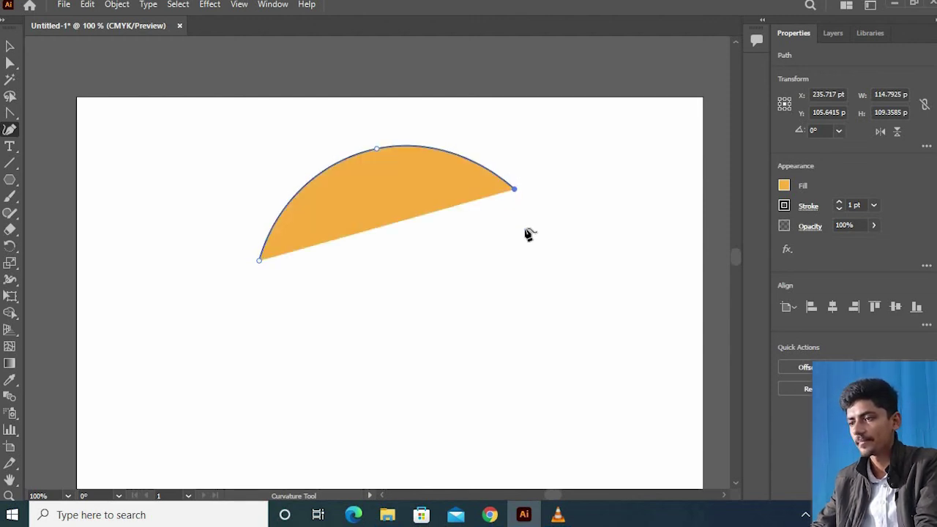
click(462, 355)
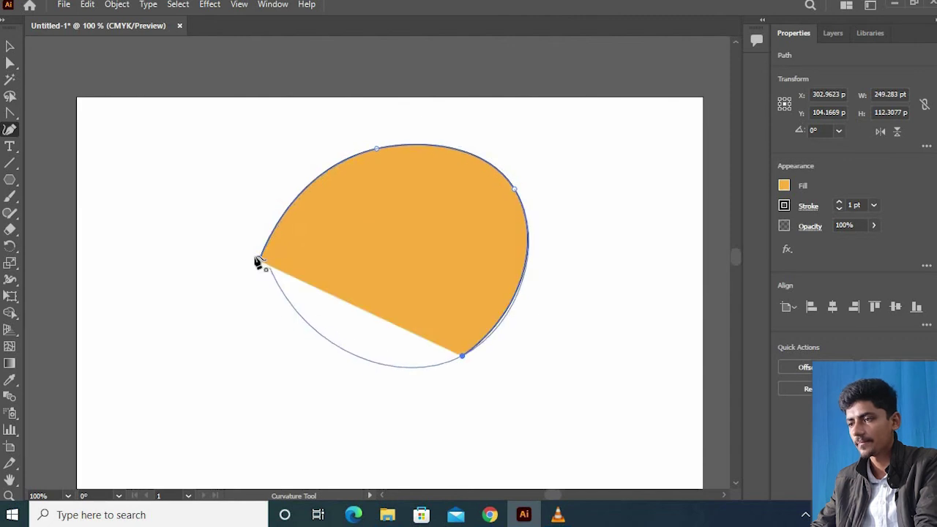
click(259, 261)
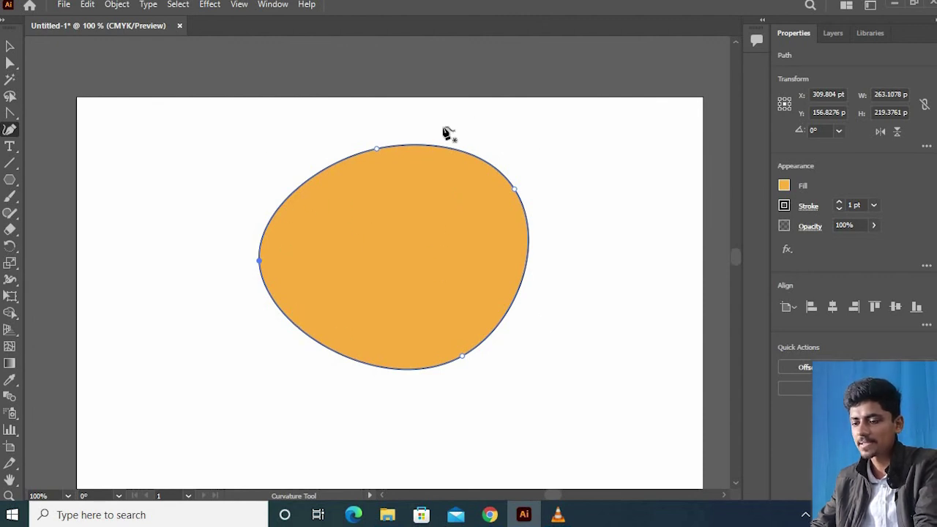
Delete the curved shape's anchor points one after another until the artboard is empty
key(ctrl)
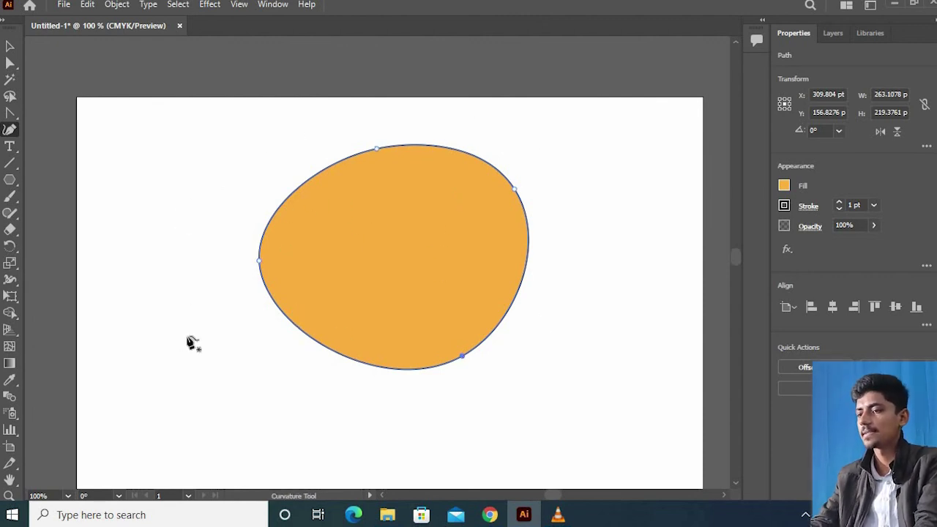
key(Delete)
key(Delete)
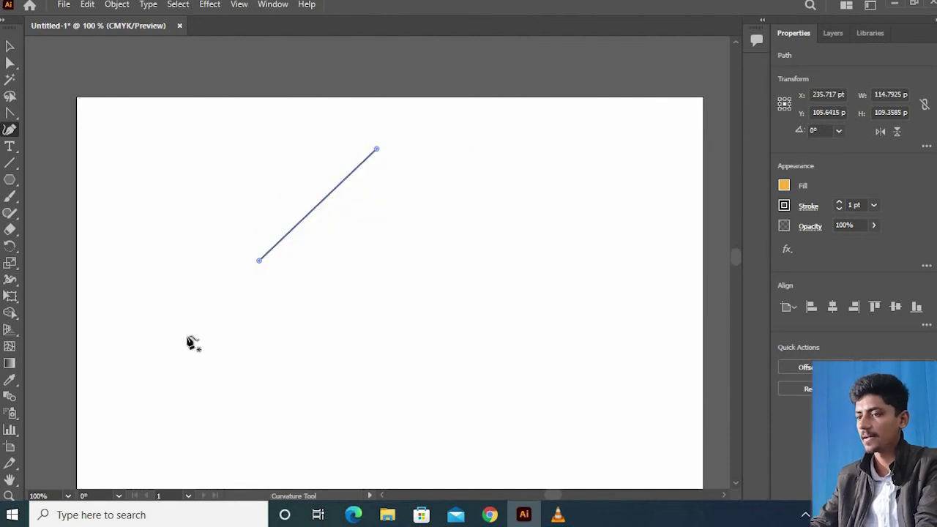
key(Delete)
key(Delete)
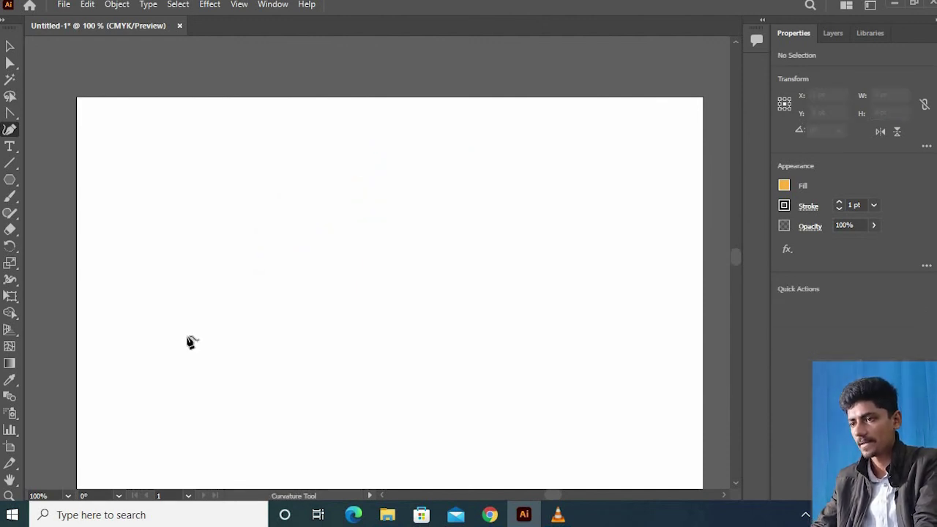
Draw a closed four-point rounded shape about 252 by 195 pt on the artboard with the Curvature tool
click(233, 206)
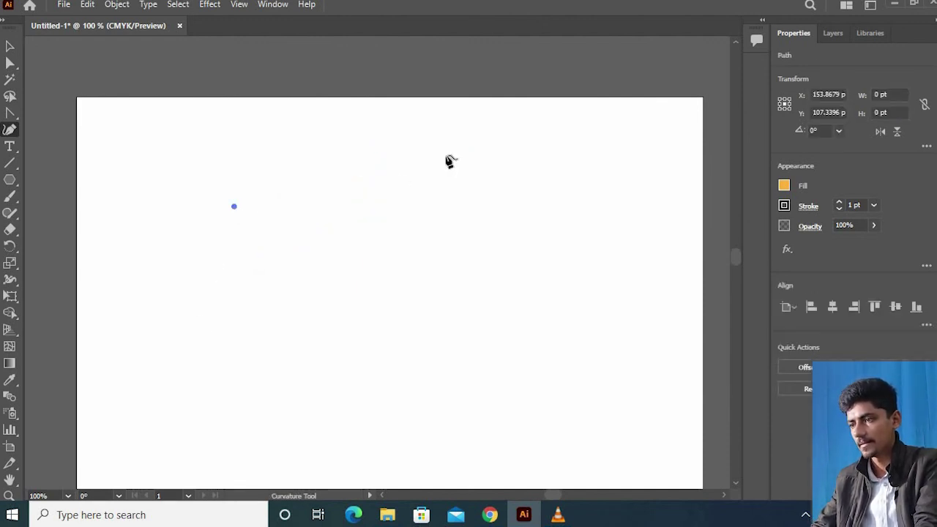
click(467, 170)
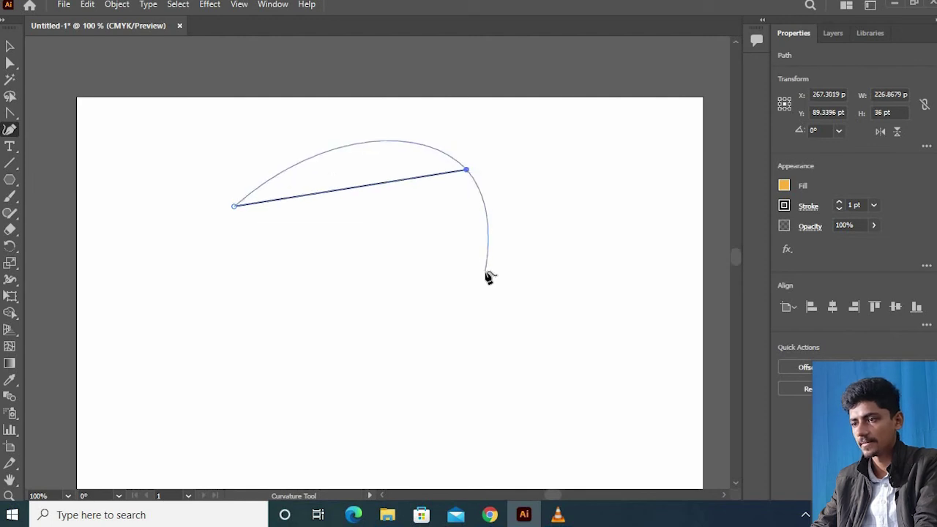
click(479, 275)
click(268, 302)
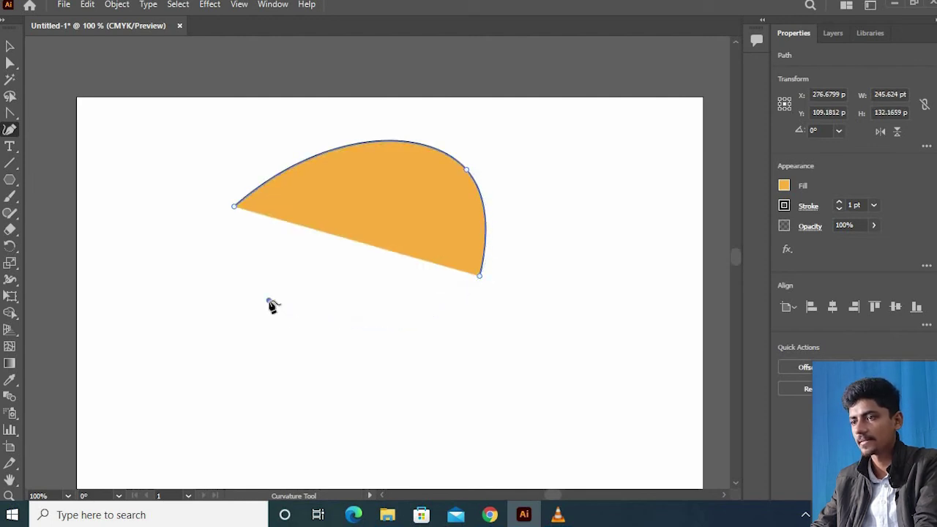
click(234, 206)
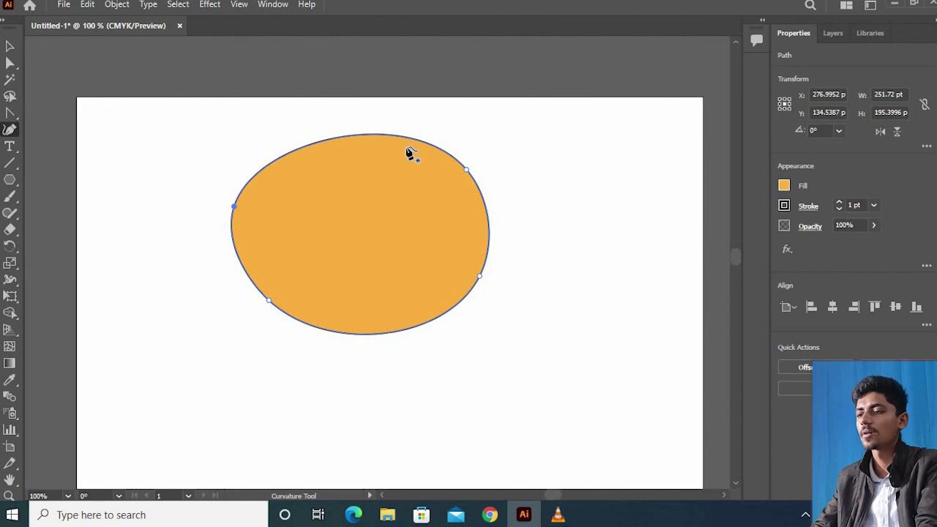